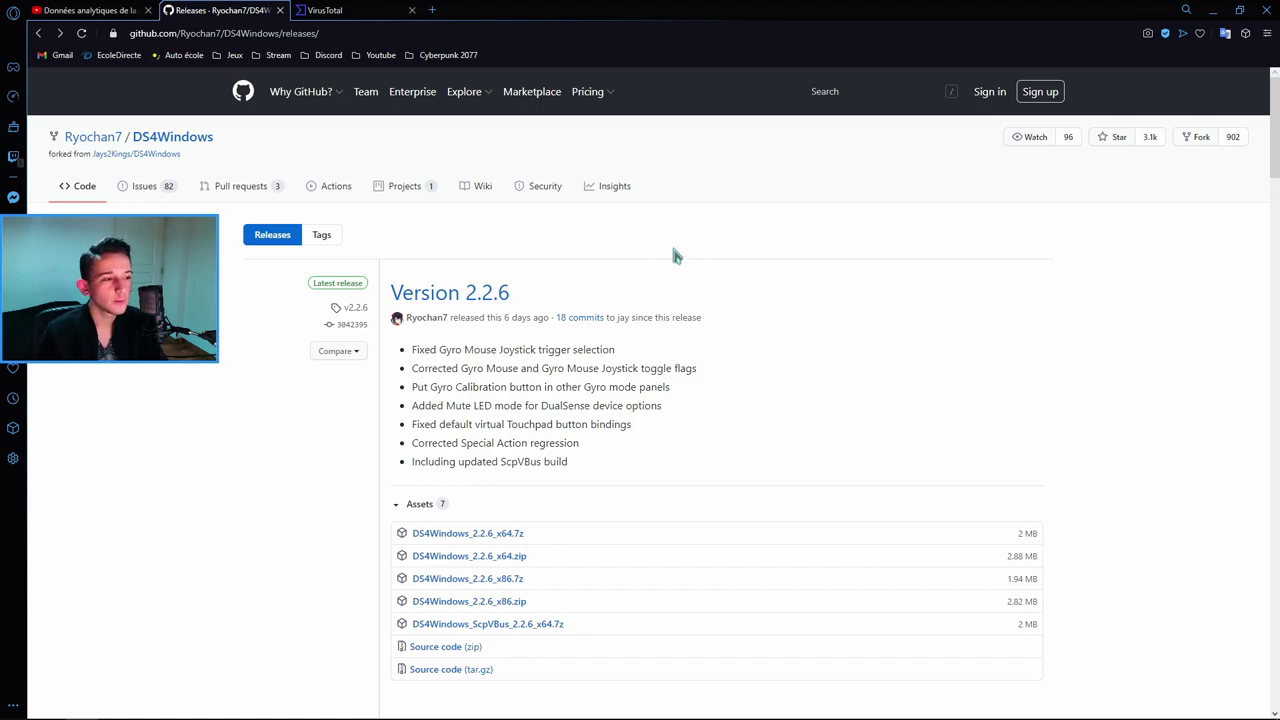
Review the DS4Windows Version 2.2.6 release notes and the list of downloadable assets.
{"action": "left_click_drag", "start_coordinate": [386, 290], "coordinate": [716, 694]}
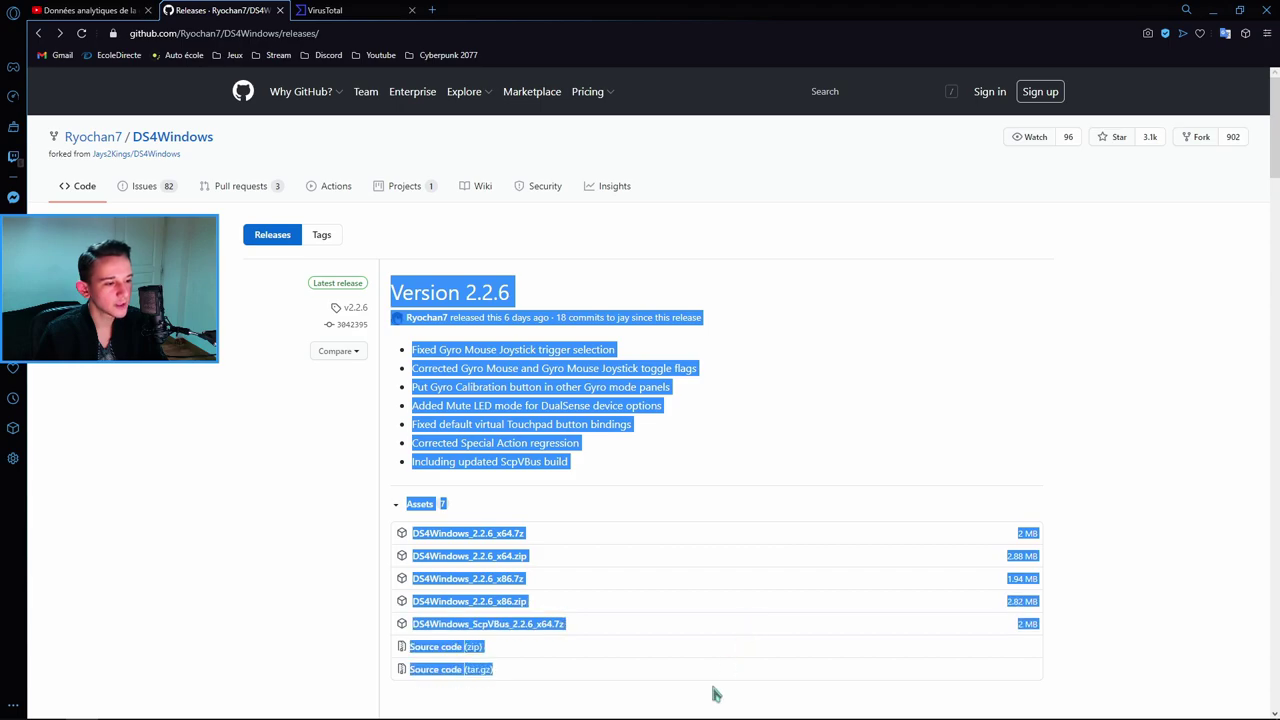
{"action": "left_click_drag", "start_coordinate": [790, 460], "coordinate": [418, 366]}
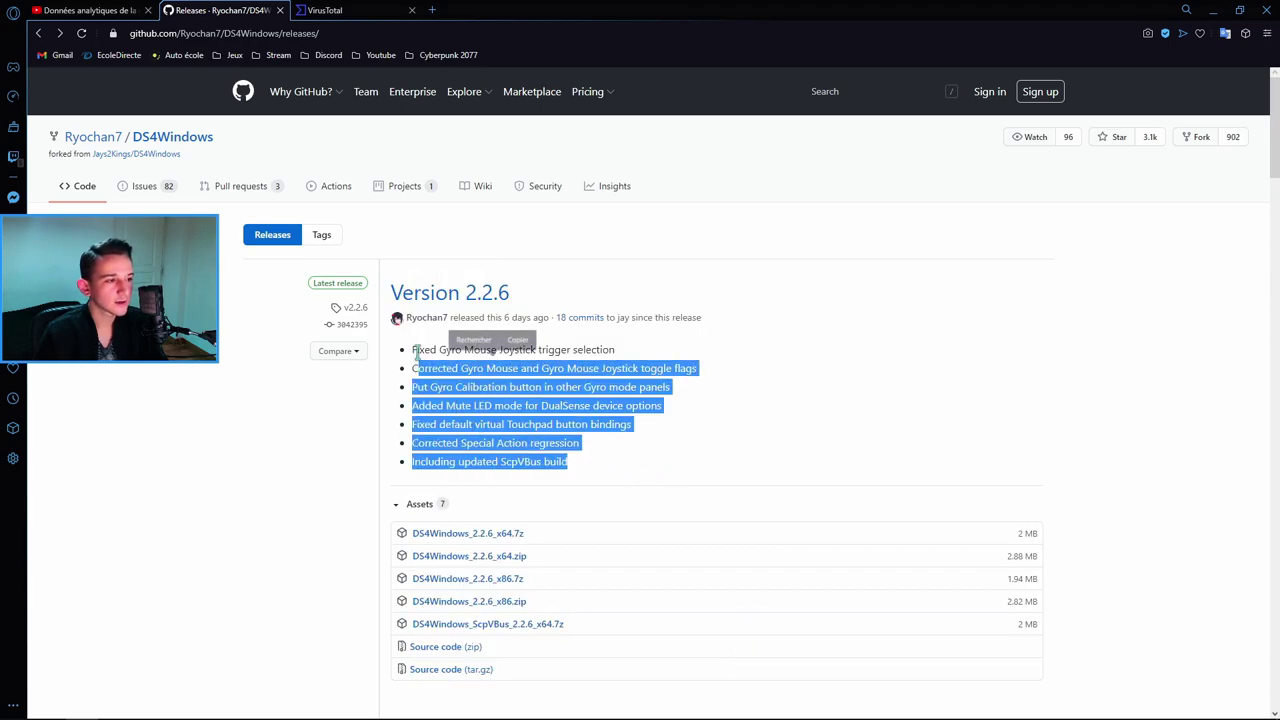
{"action": "left_click_drag", "start_coordinate": [512, 292], "coordinate": [386, 292]}
{"action": "left_click", "coordinate": [645, 271]}
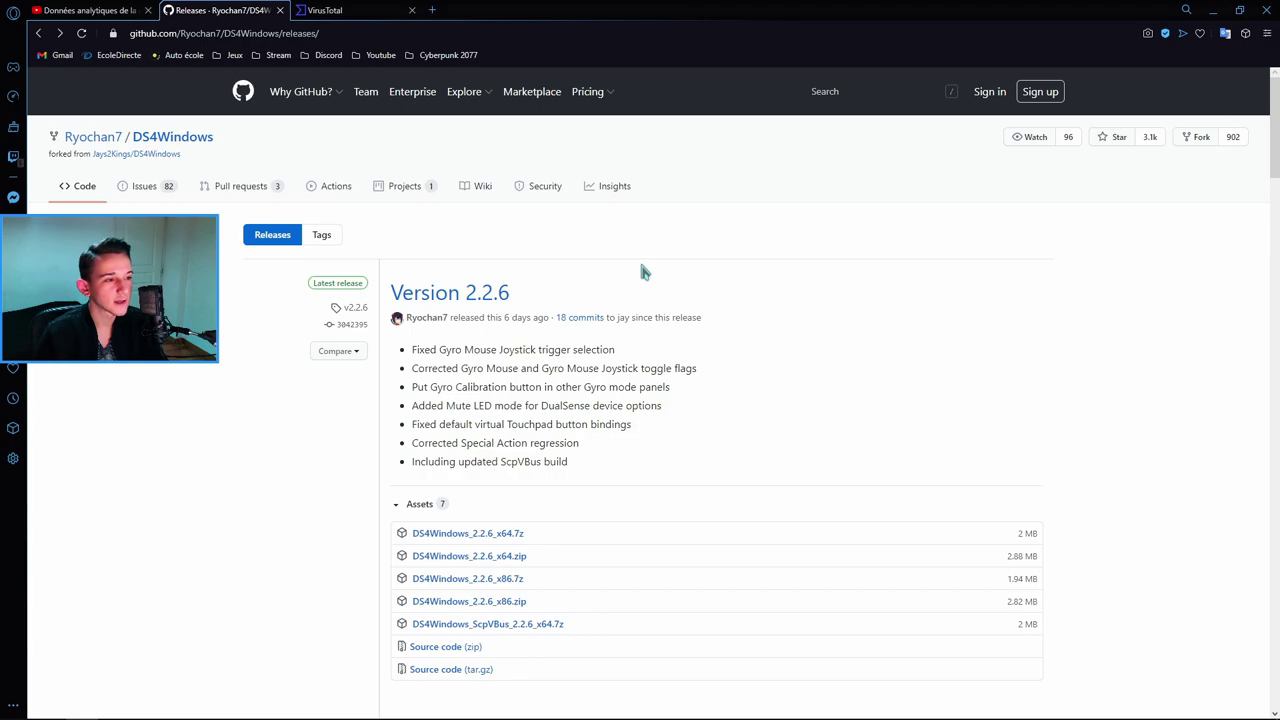
{"action": "left_click_drag", "start_coordinate": [550, 296], "coordinate": [395, 313]}
{"action": "left_click", "coordinate": [648, 272]}
{"action": "scroll", "coordinate": [720, 272], "scroll_direction": "down", "scroll_amount": 1}
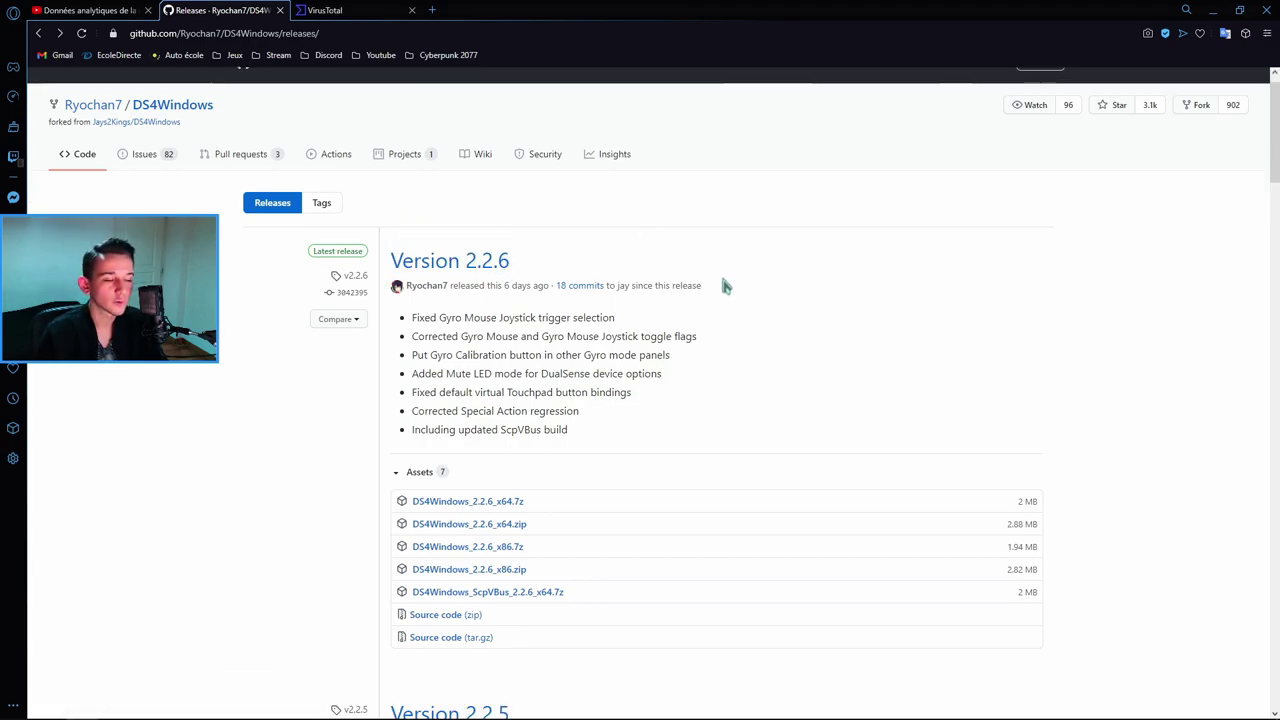
{"action": "scroll", "coordinate": [673, 293], "scroll_direction": "down", "scroll_amount": 1}
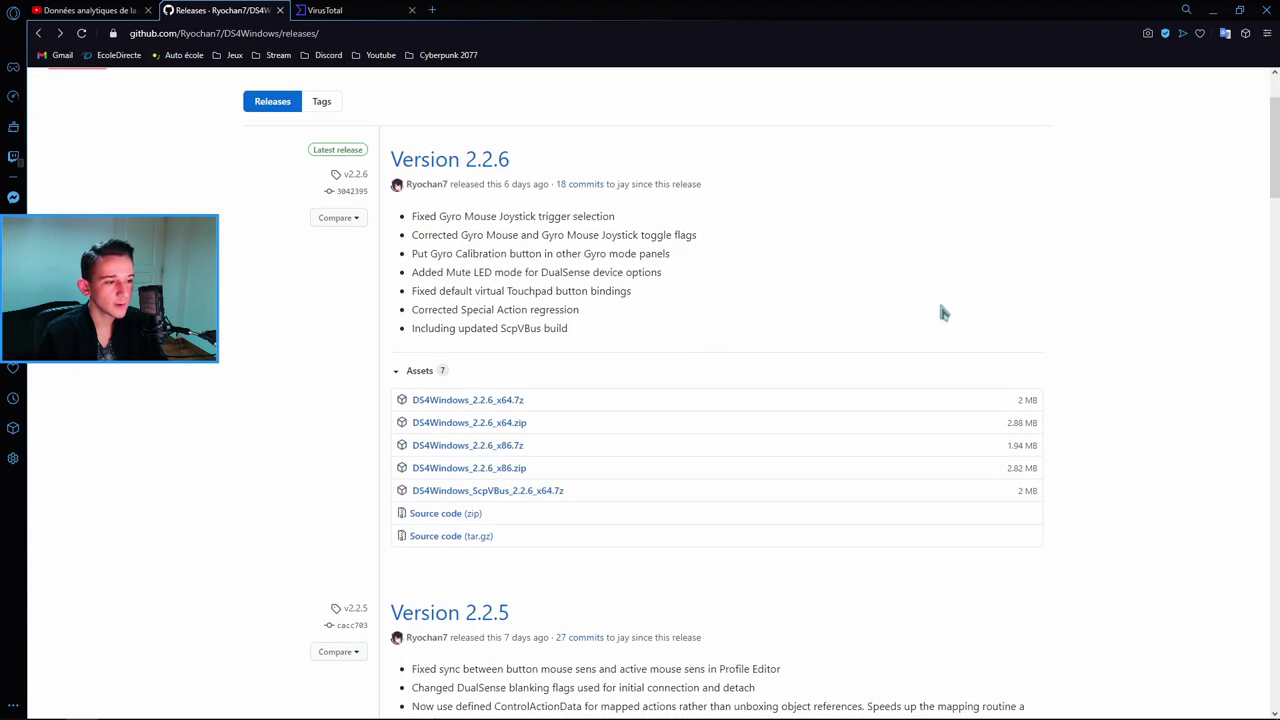
Download the 64-bit archive DS4Windows_2.2.6_x64.zip from the Version 2.2.6 assets.
{"action": "left_click", "coordinate": [505, 430]}
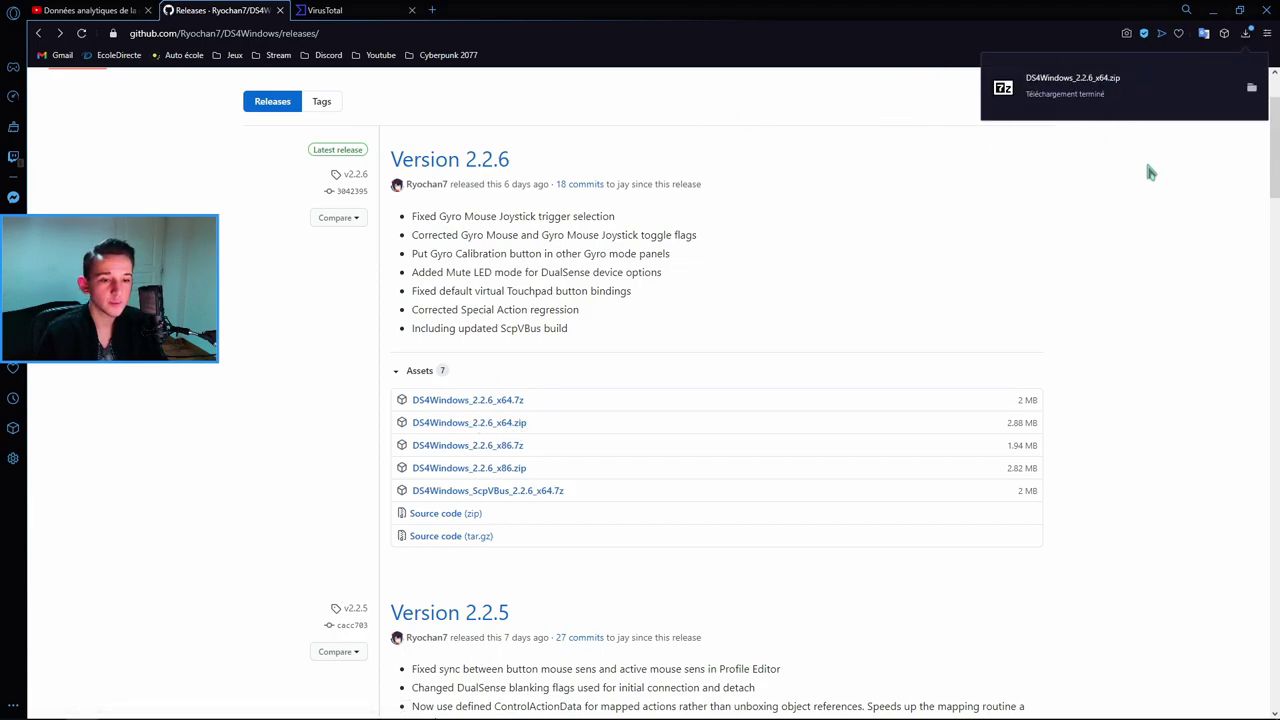
{"action": "left_click_drag", "start_coordinate": [1004, 425], "coordinate": [1058, 420]}
{"action": "left_click", "coordinate": [1138, 340]}
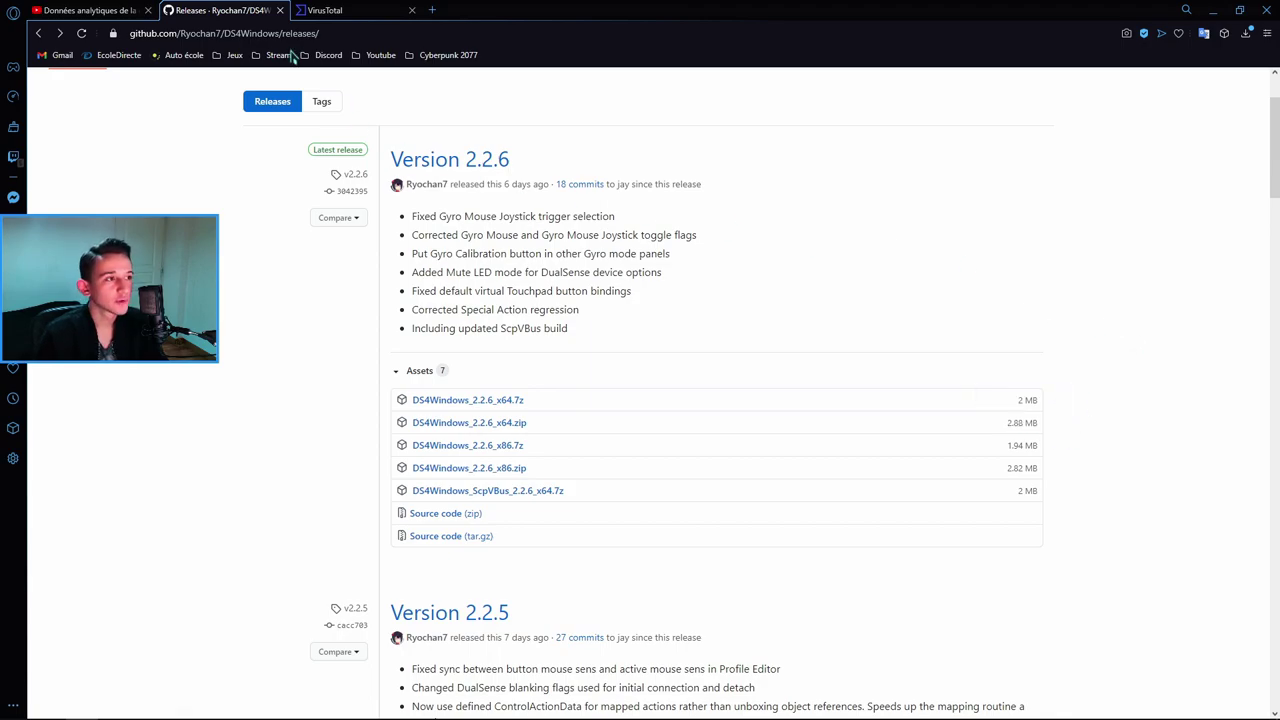
Switch to VirusTotal and submit the DS4Windows_2.2.6_x64 archive from the desktop for a malware scan.
{"action": "left_click", "coordinate": [322, 10]}
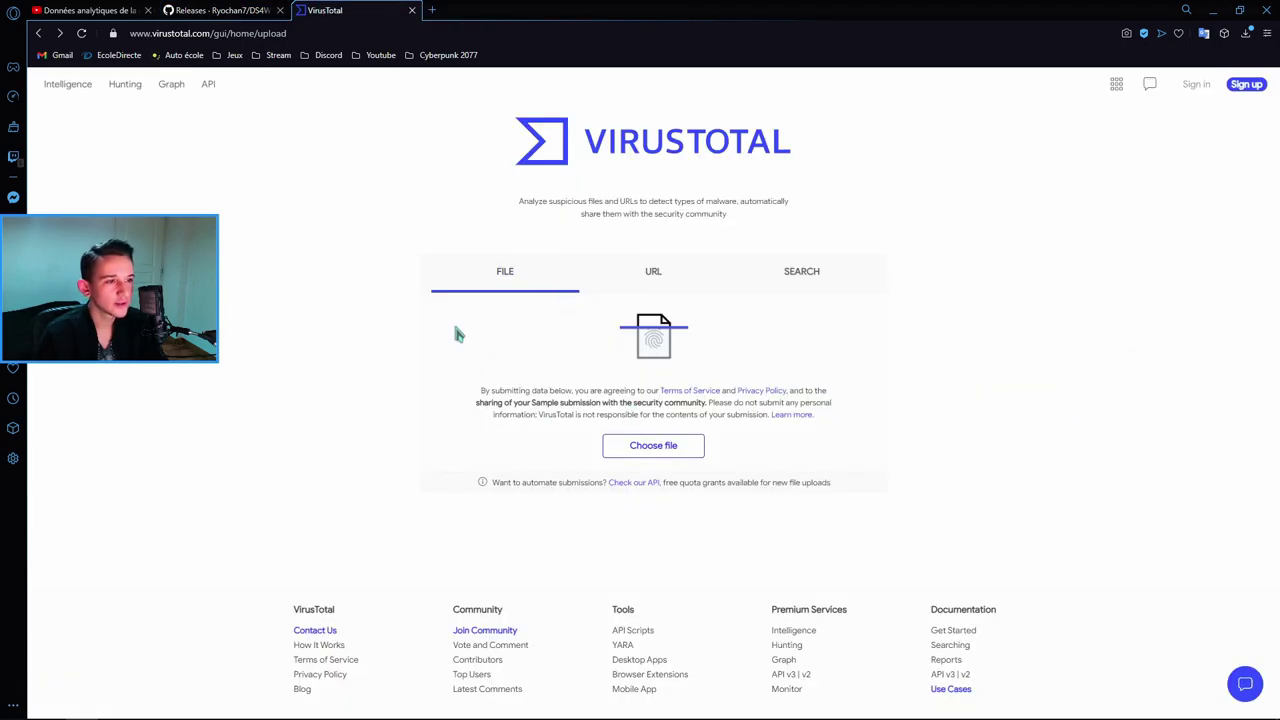
{"action": "left_click_drag", "start_coordinate": [590, 142], "coordinate": [860, 142]}
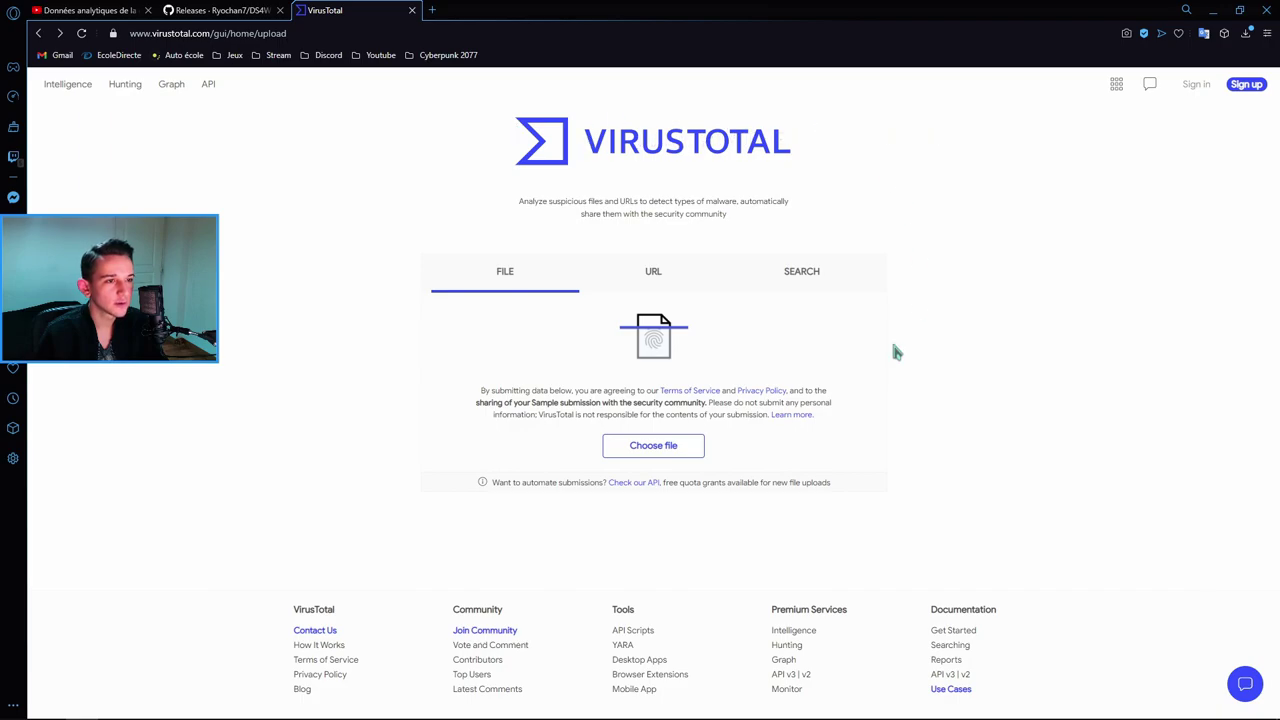
{"action": "left_click", "coordinate": [645, 452]}
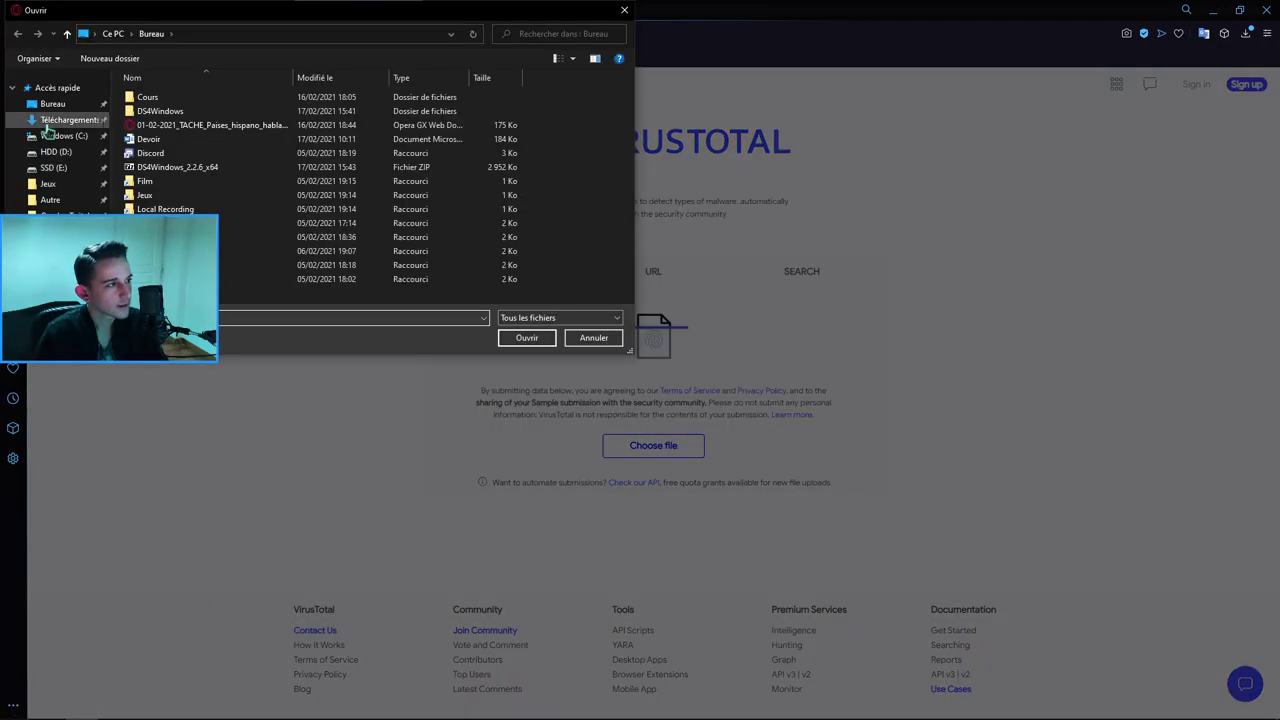
{"action": "left_click", "coordinate": [160, 167]}
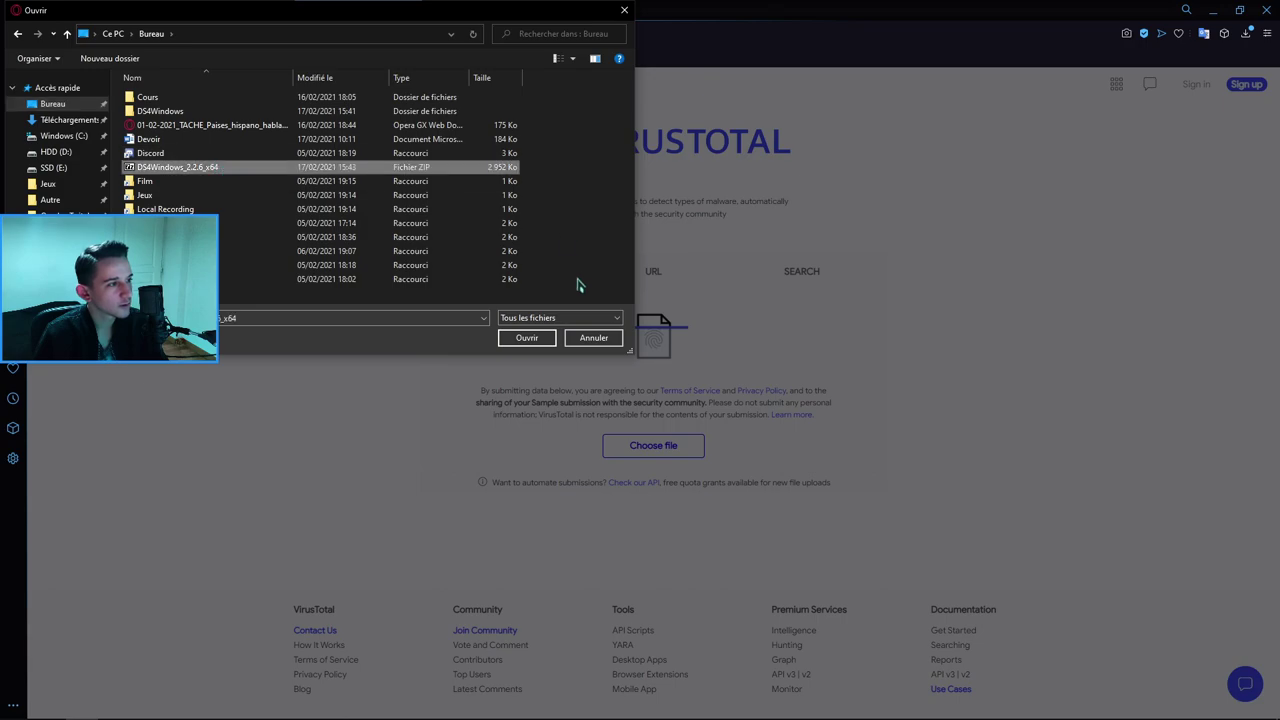
{"action": "left_click", "coordinate": [527, 338]}
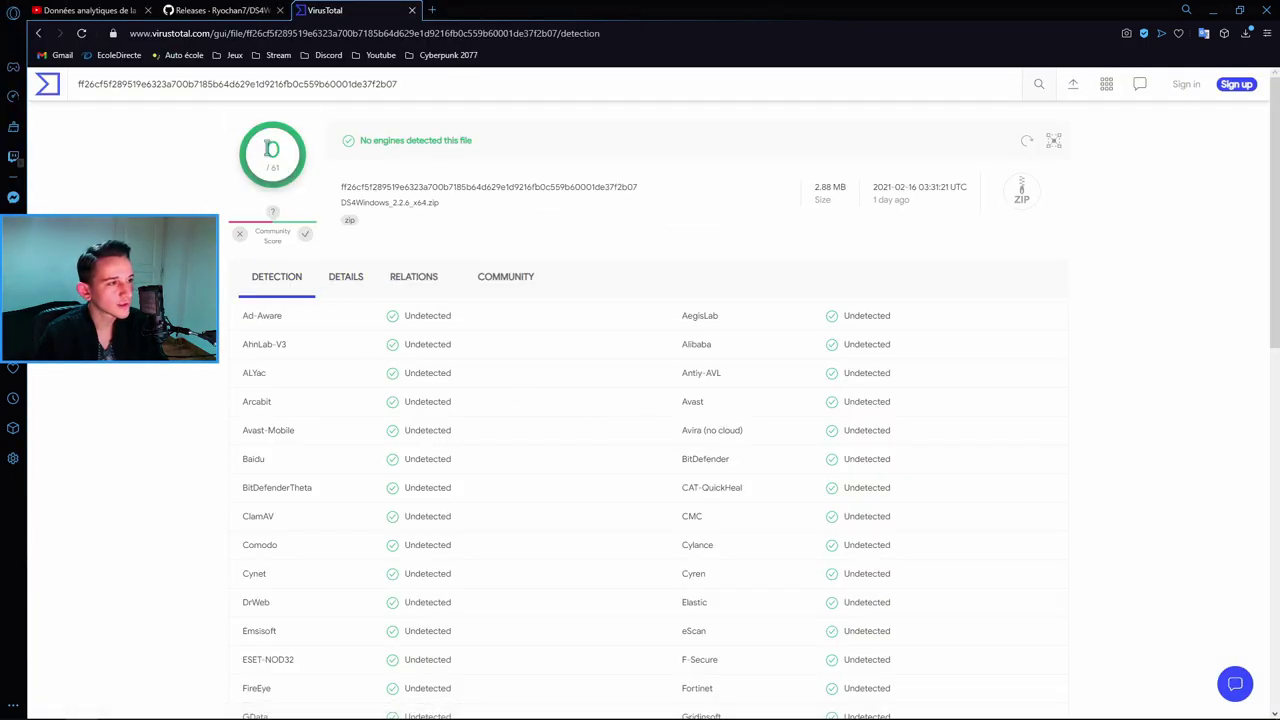
Examine the antivirus engines' detection results for DS4Windows_2.2.6_x64.zip.
{"action": "scroll", "coordinate": [395, 335], "scroll_direction": "down", "scroll_amount": 2}
{"action": "left_click_drag", "start_coordinate": [402, 182], "coordinate": [474, 606]}
{"action": "left_click", "coordinate": [490, 474]}
{"action": "scroll", "coordinate": [490, 476], "scroll_direction": "down", "scroll_amount": 6}
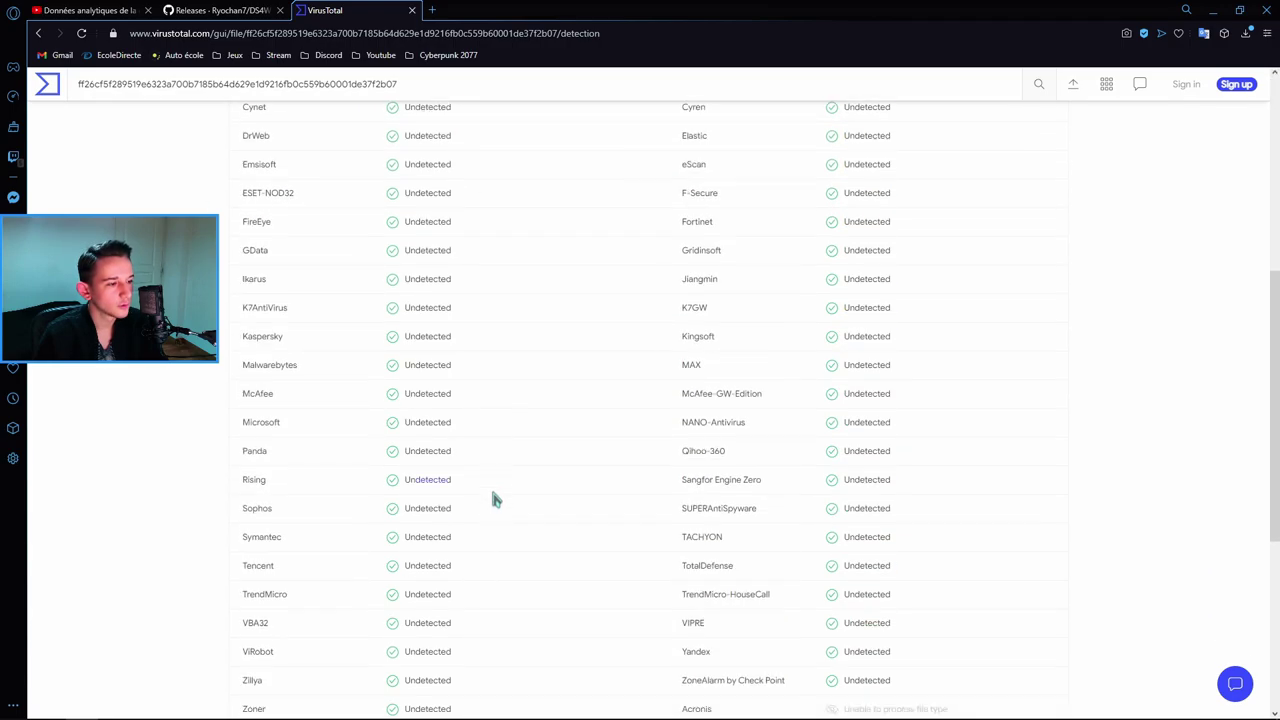
{"action": "left_click_drag", "start_coordinate": [483, 443], "coordinate": [357, 194]}
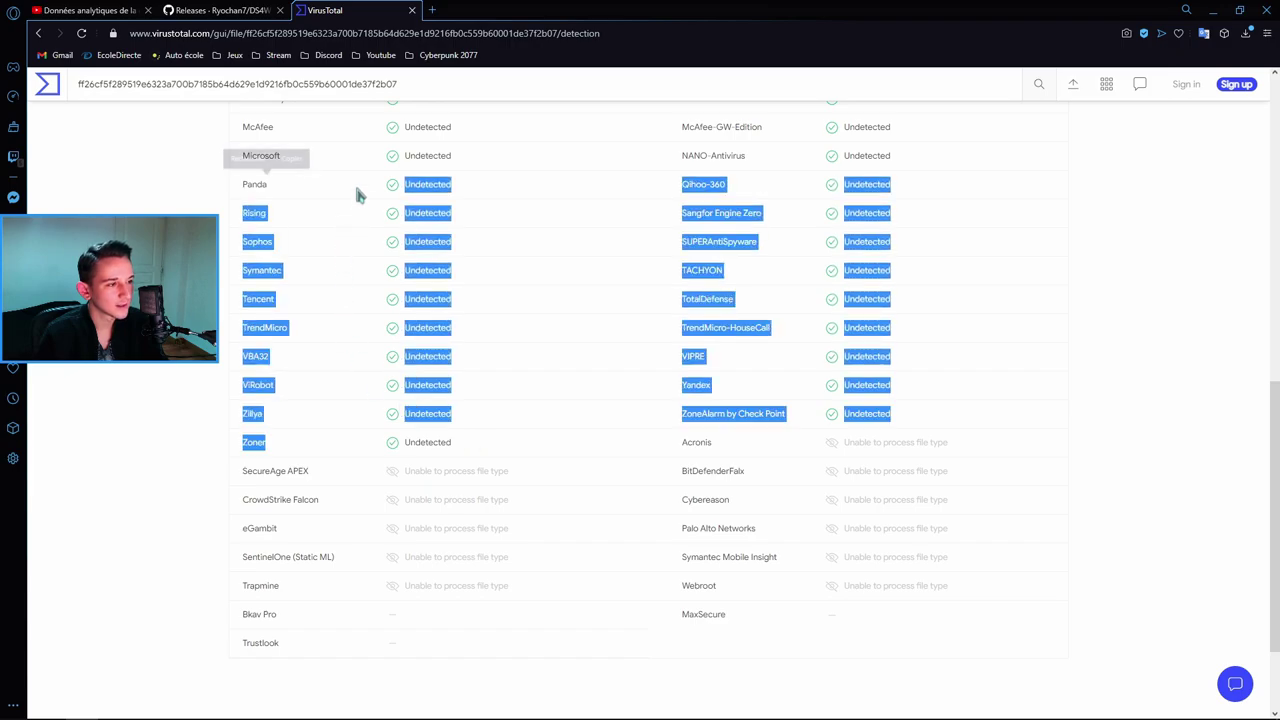
{"action": "left_click", "coordinate": [406, 434]}
{"action": "scroll", "coordinate": [406, 434], "scroll_direction": "up", "scroll_amount": 2}
{"action": "scroll", "coordinate": [277, 605], "scroll_direction": "up", "scroll_amount": 2}
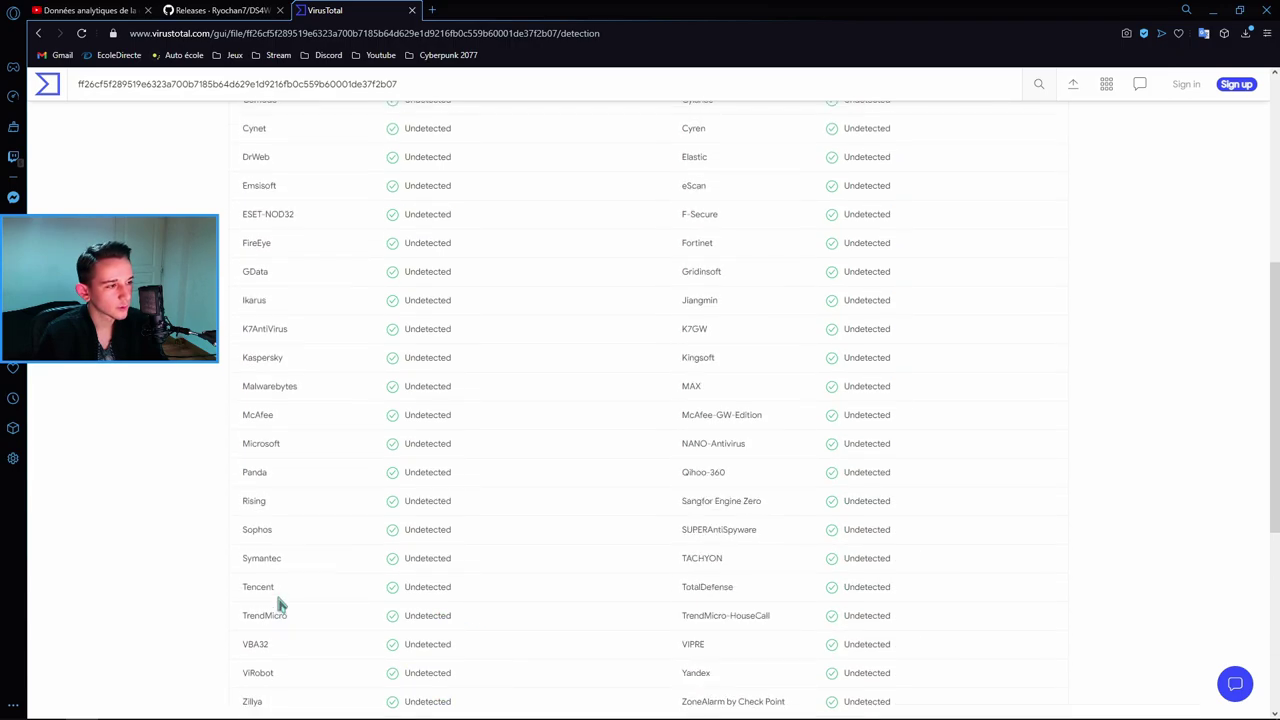
{"action": "left_click_drag", "start_coordinate": [289, 565], "coordinate": [266, 180]}
{"action": "left_click", "coordinate": [322, 360]}
{"action": "scroll", "coordinate": [322, 360], "scroll_direction": "up", "scroll_amount": 2}
{"action": "scroll", "coordinate": [320, 358], "scroll_direction": "up", "scroll_amount": 1}
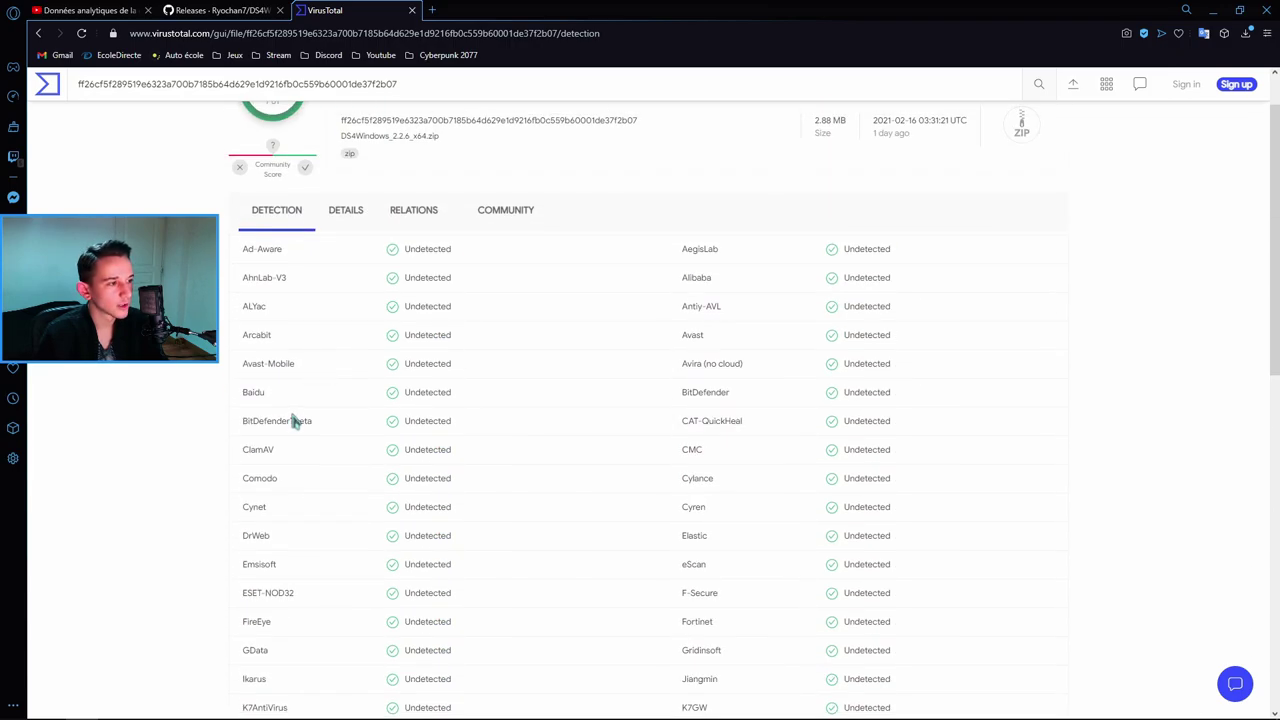
{"action": "left_click_drag", "start_coordinate": [245, 365], "coordinate": [340, 557]}
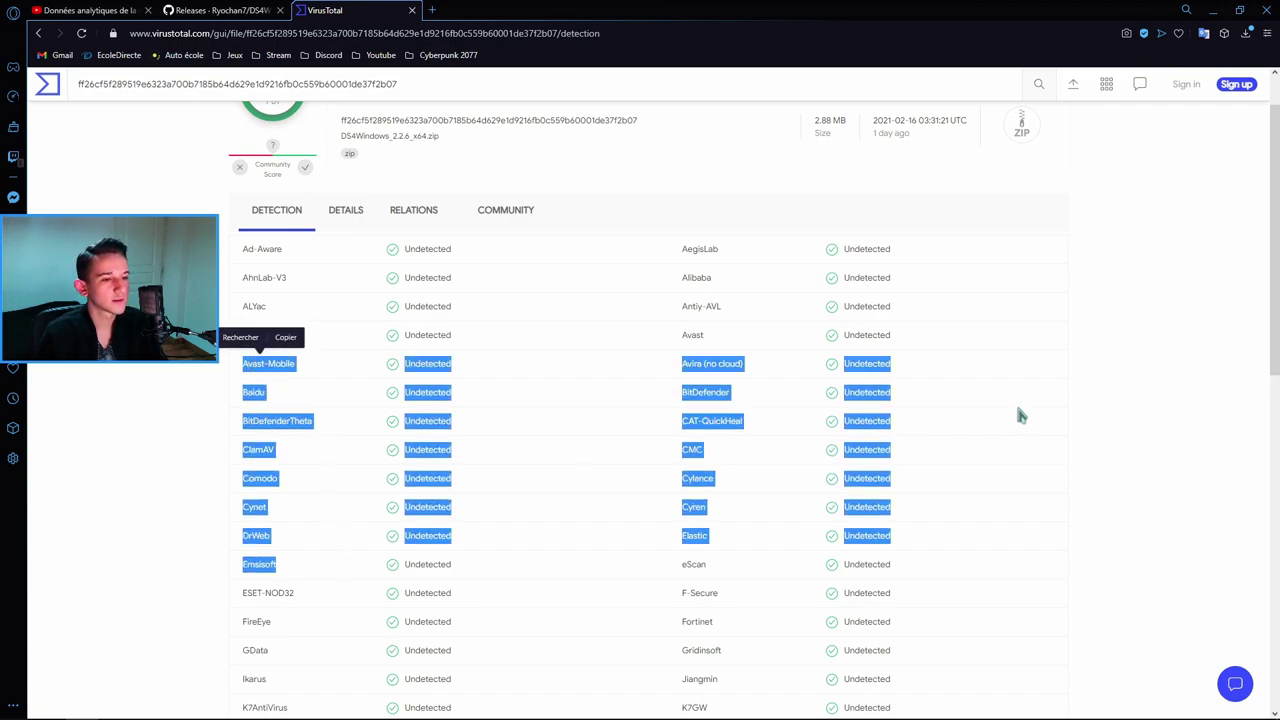
{"action": "left_click", "coordinate": [931, 443]}
{"action": "scroll", "coordinate": [930, 267], "scroll_direction": "up", "scroll_amount": 1}
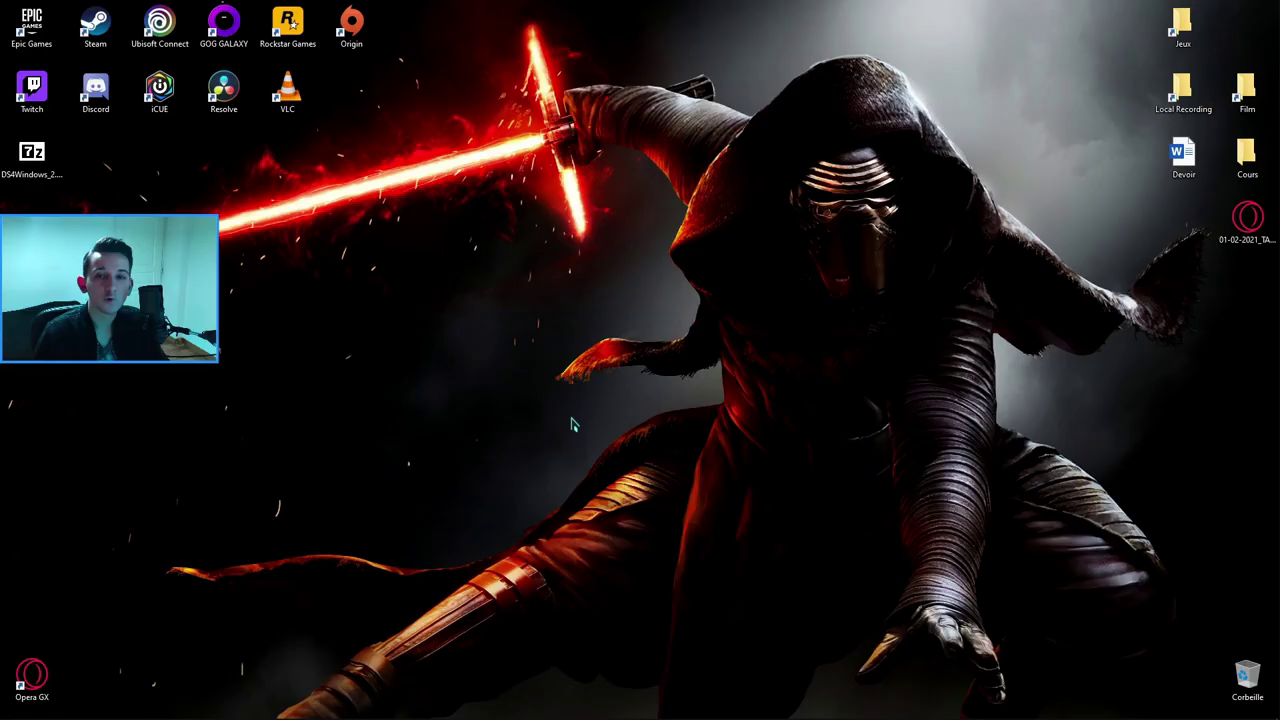
Extract the DS4Windows_2.2.6_x64 archive on the desktop into its own folder and place that folder beside the archive.
{"action": "left_click_drag", "start_coordinate": [43, 182], "coordinate": [677, 283]}
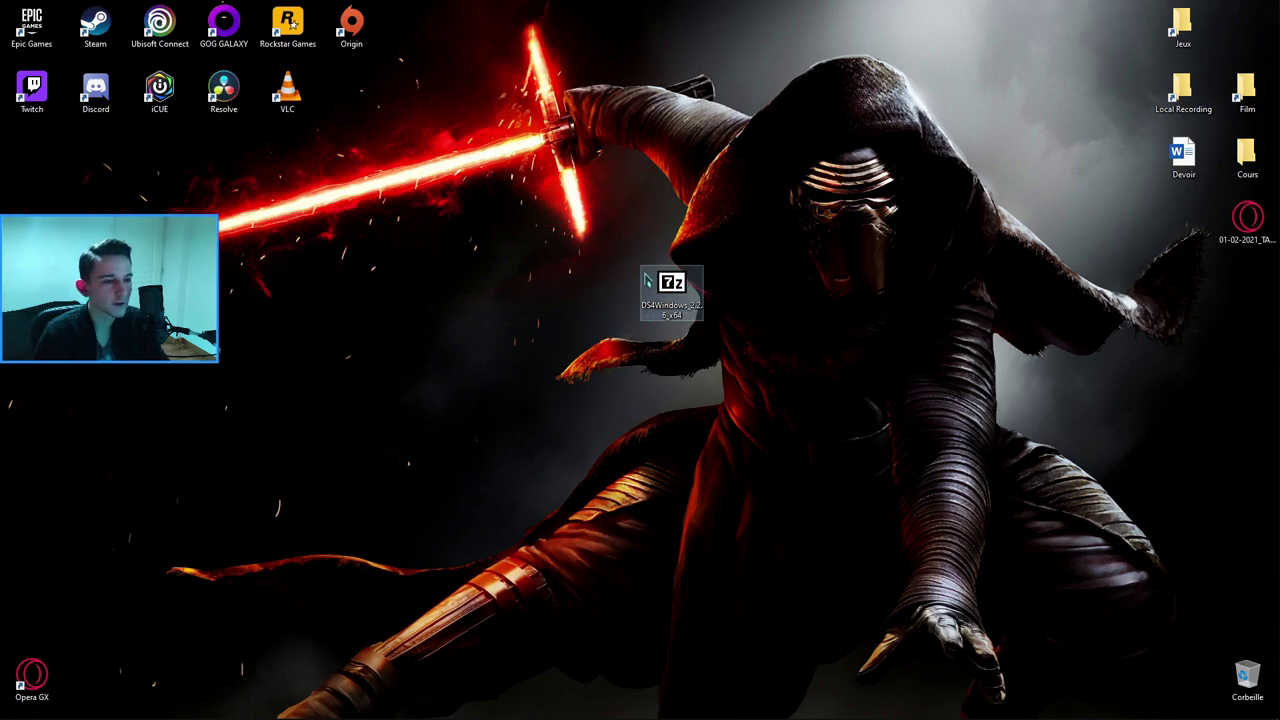
{"action": "right_click", "coordinate": [671, 291]}
{"action": "mouse_move", "coordinate": [541, 322]}
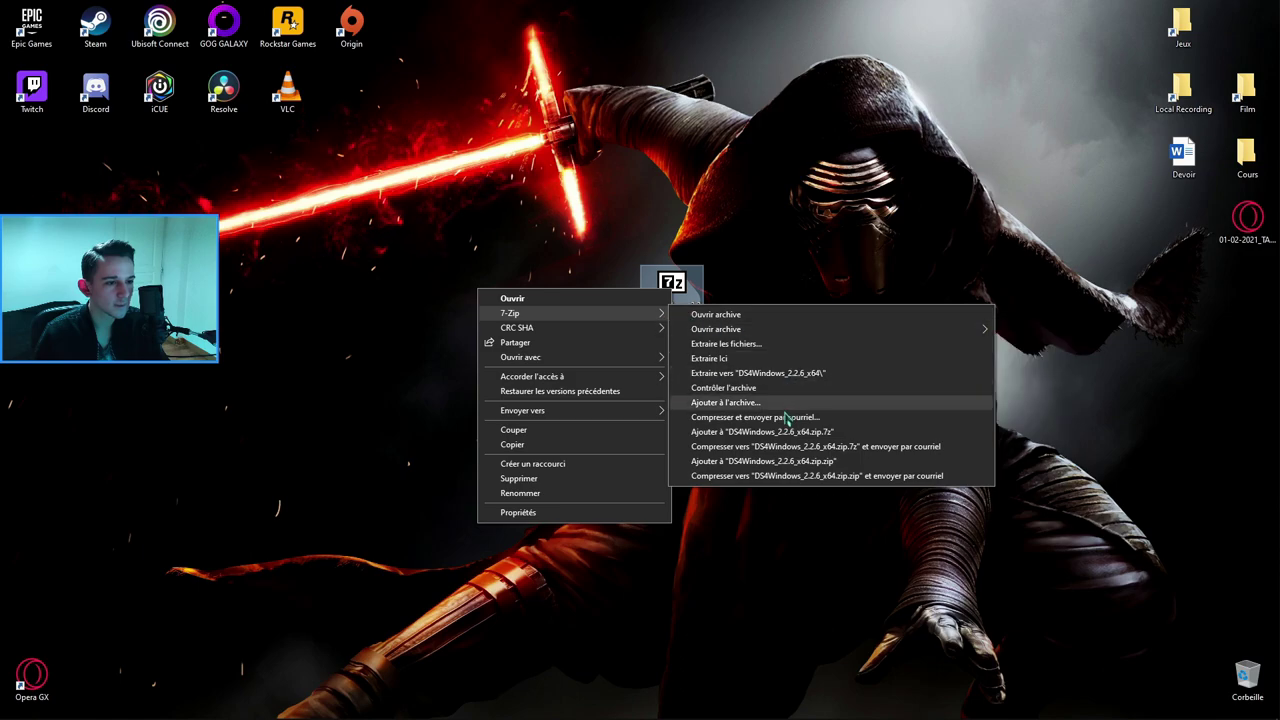
{"action": "left_click", "coordinate": [755, 375]}
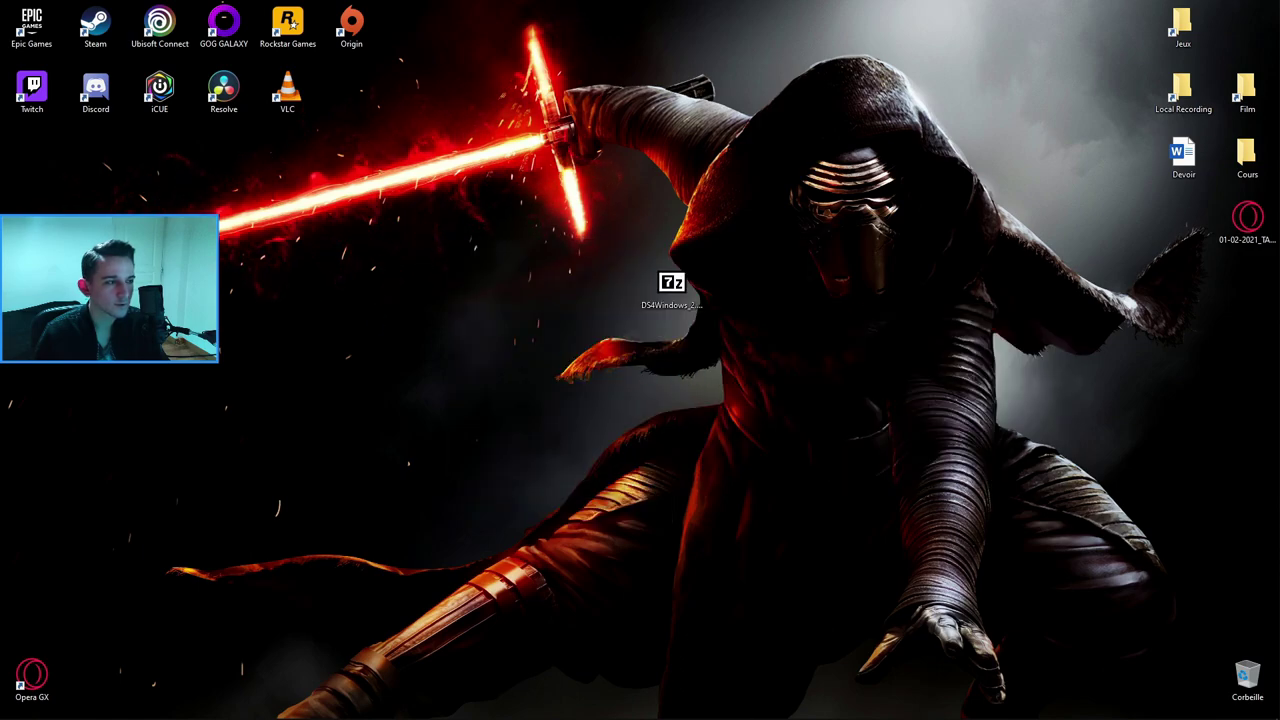
{"action": "left_click_drag", "start_coordinate": [32, 152], "coordinate": [734, 285]}
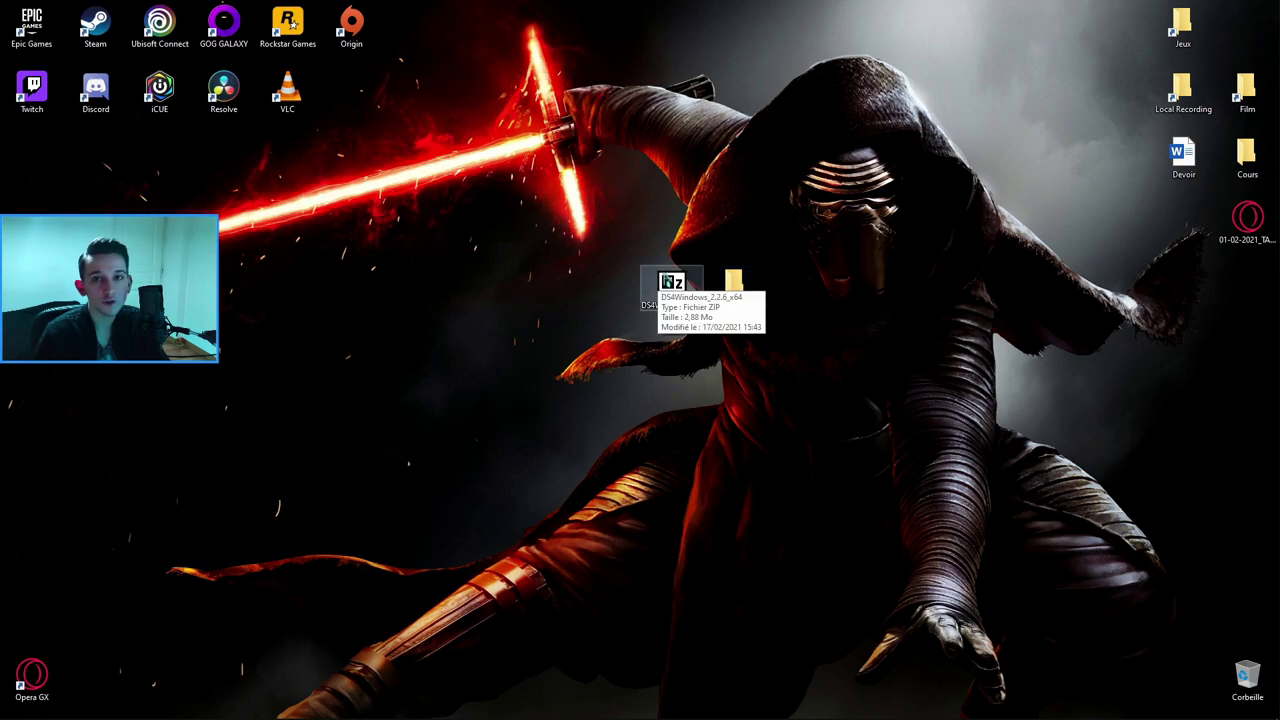
{"action": "left_click", "coordinate": [671, 285]}
{"action": "left_click", "coordinate": [786, 338]}
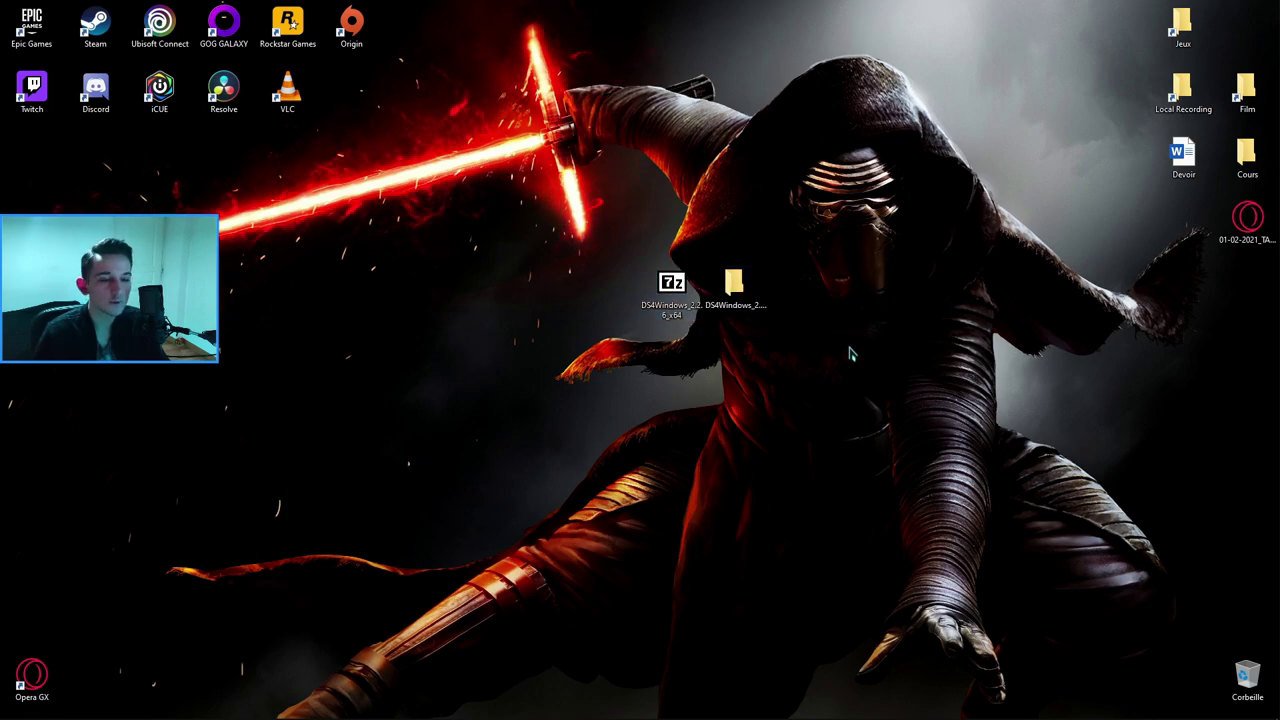
Launch the DS4Windows application from the DS4Windows subfolder of the extracted DS4Windows_2.2.6_x64 folder.
{"action": "double_click", "coordinate": [737, 290]}
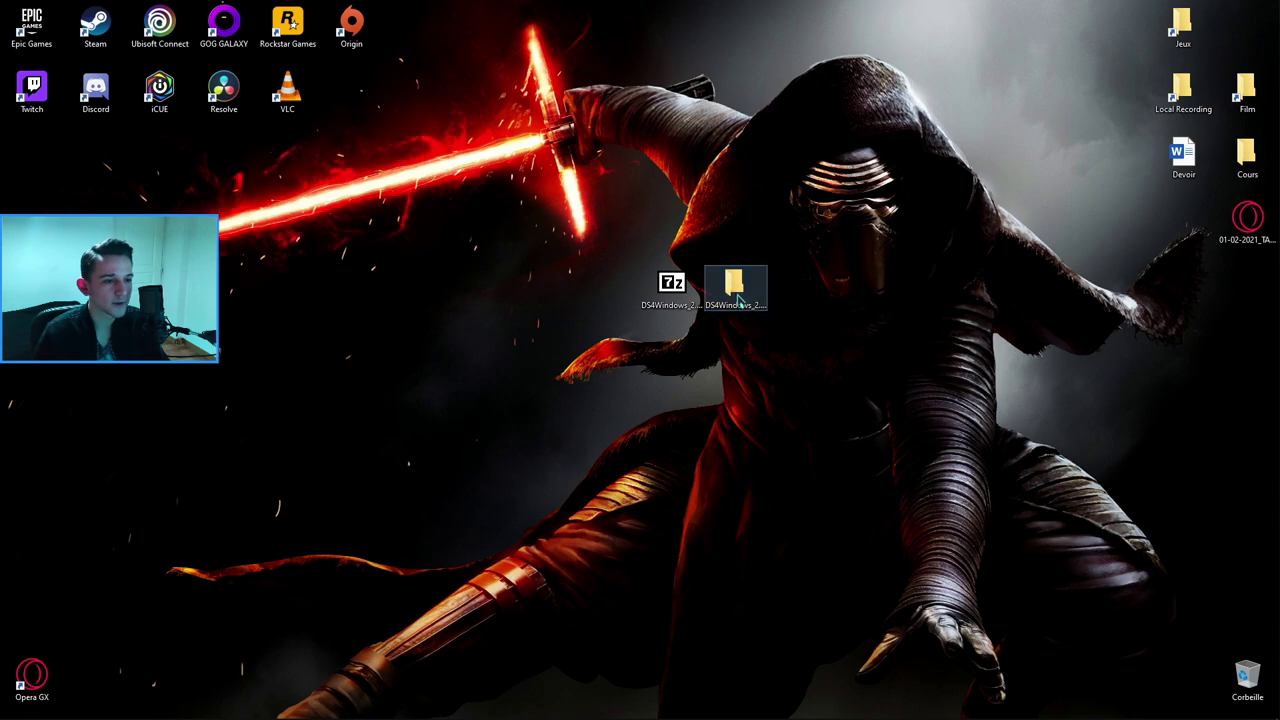
{"action": "double_click", "coordinate": [470, 197]}
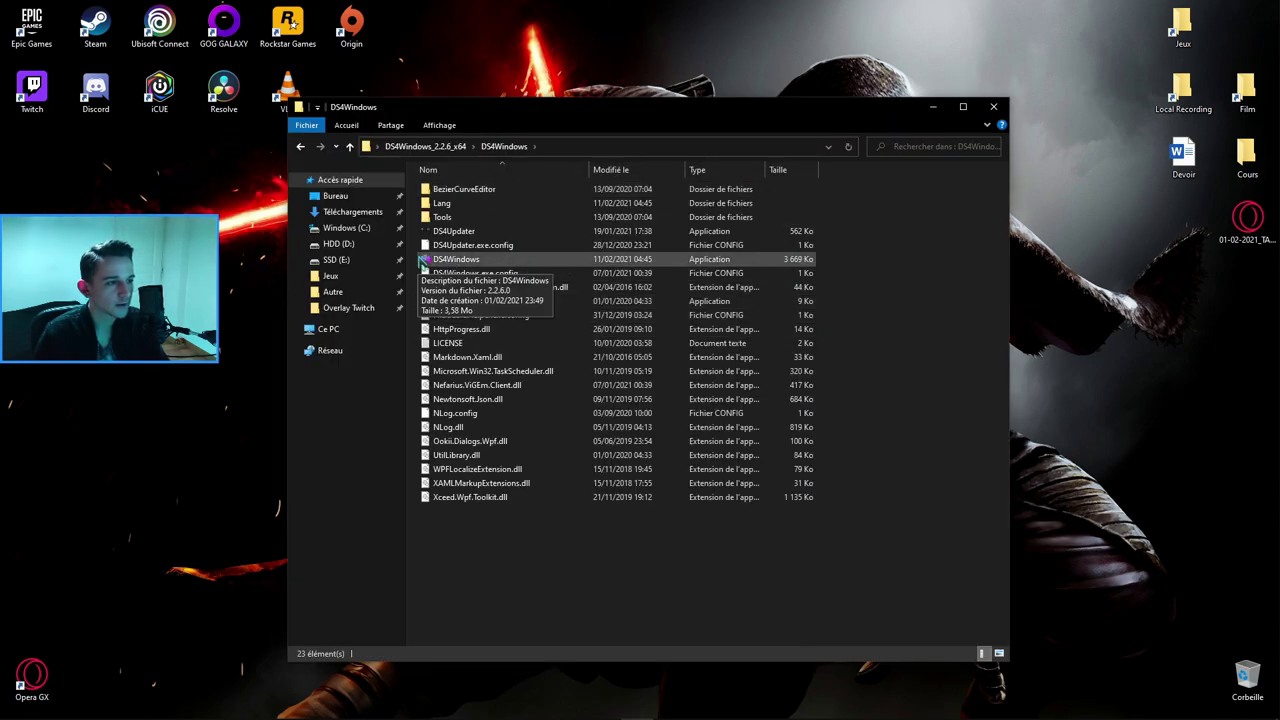
{"action": "double_click", "coordinate": [495, 262]}
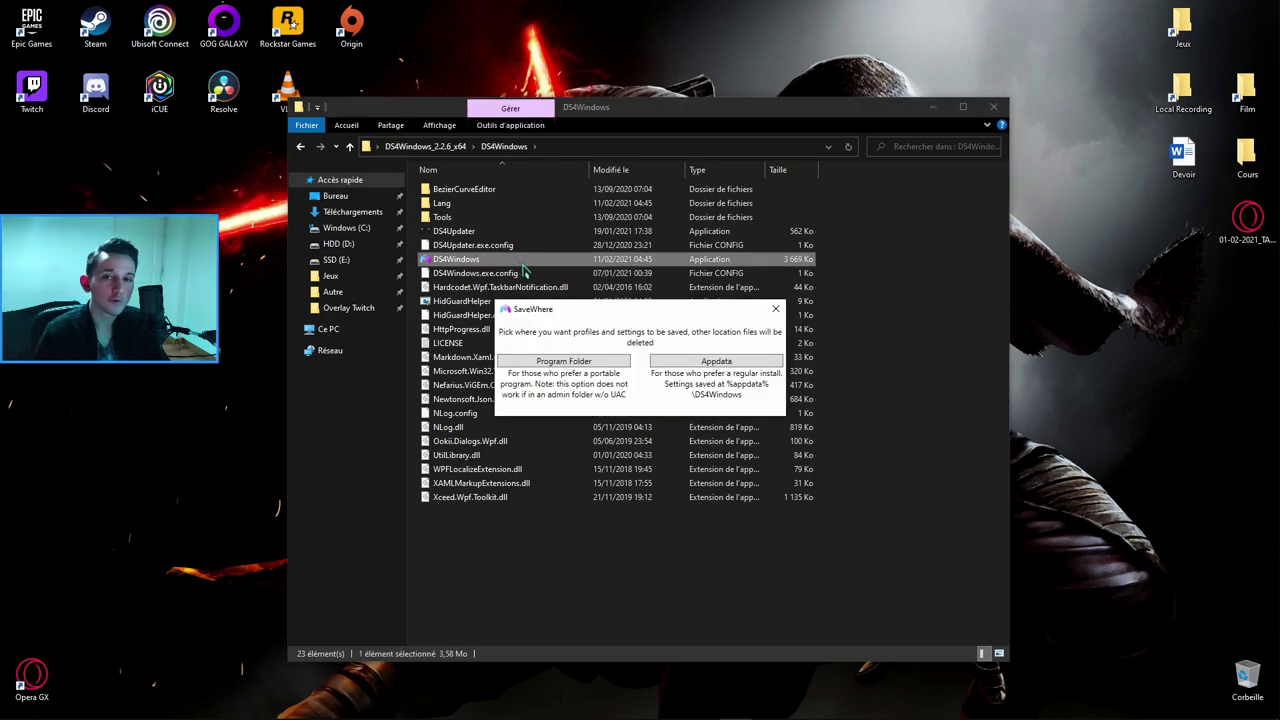
Choose Appdata as the location where DS4Windows saves its profiles and settings.
{"action": "left_click_drag", "start_coordinate": [546, 479], "coordinate": [645, 262]}
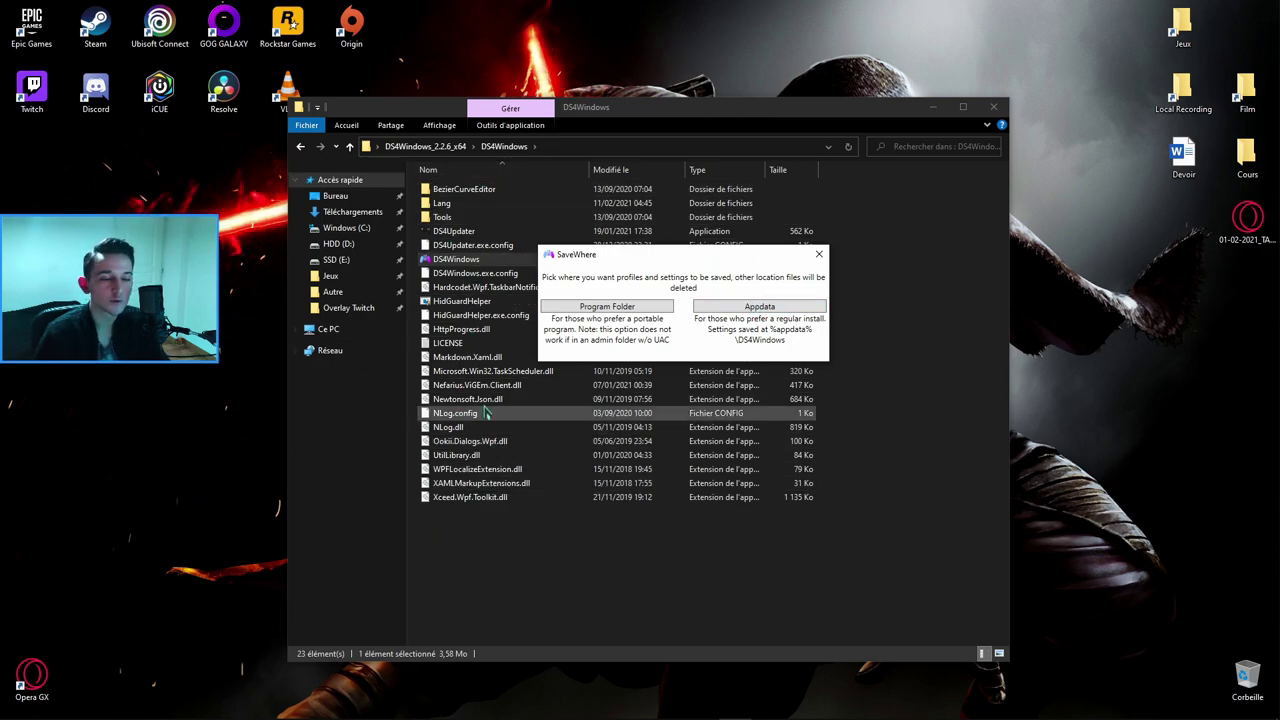
{"action": "left_click_drag", "start_coordinate": [694, 260], "coordinate": [697, 263]}
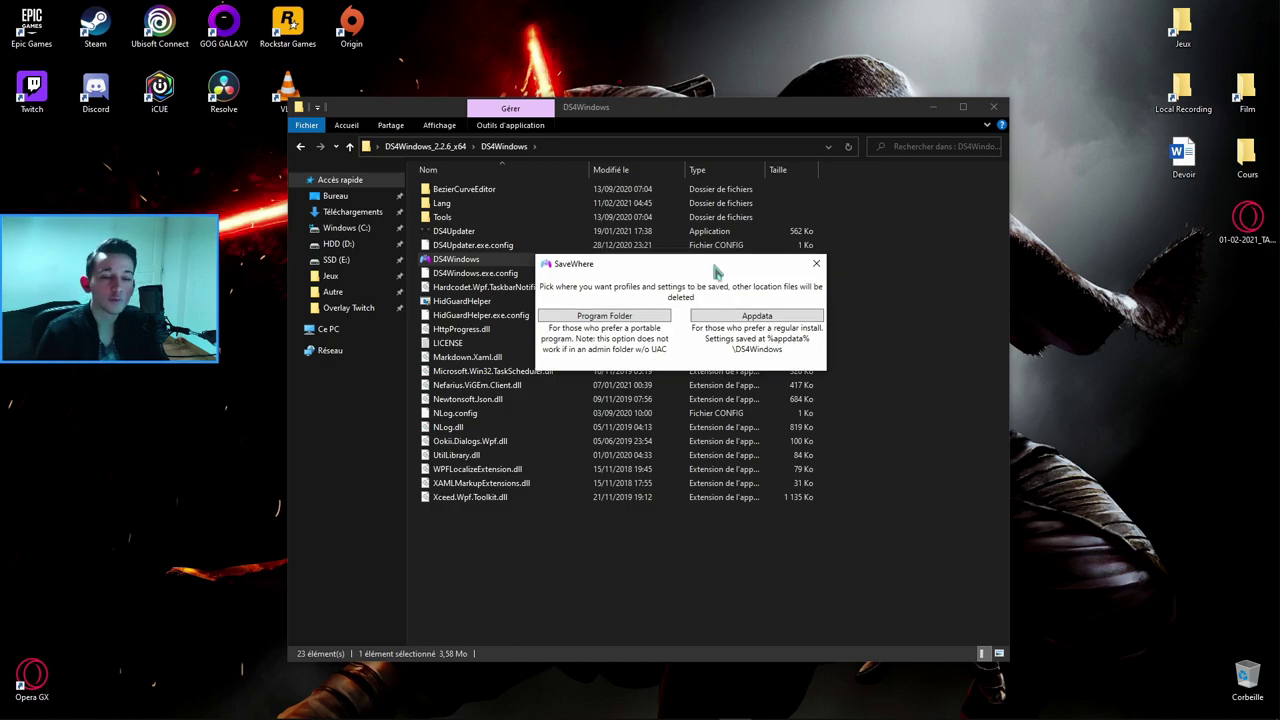
{"action": "left_click", "coordinate": [762, 310]}
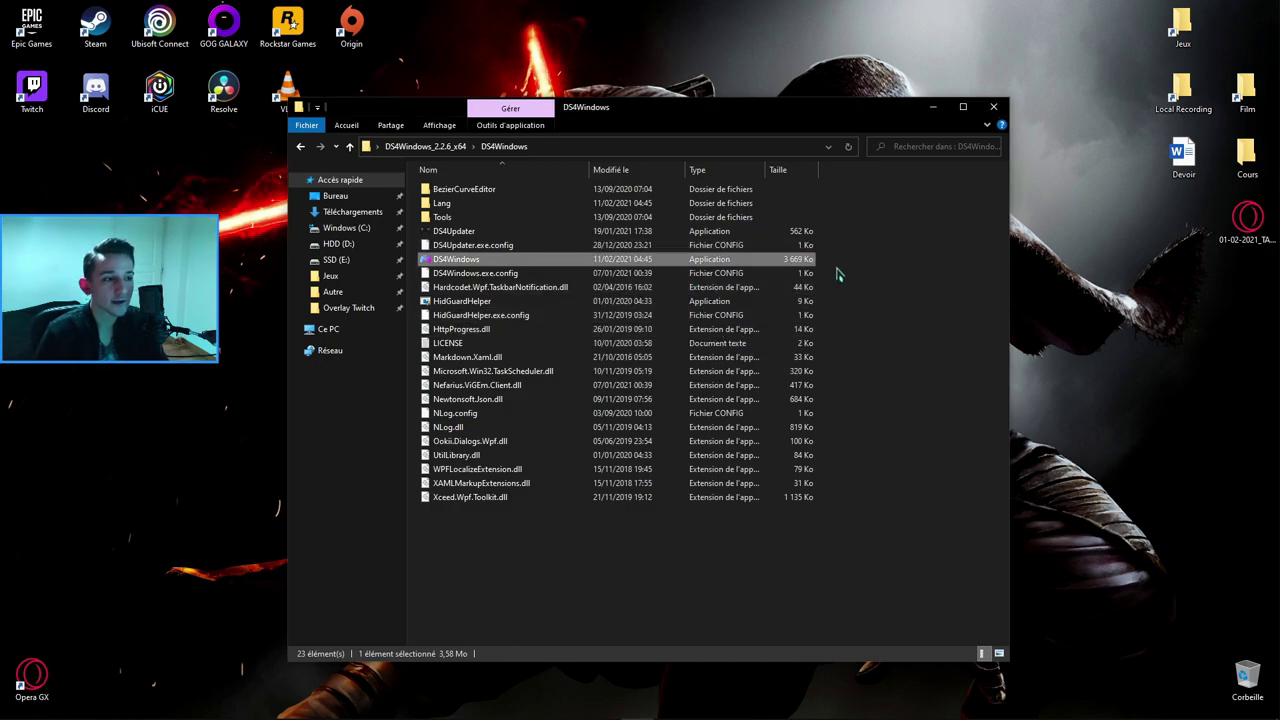
Set the DS4Windows language pack to français and acknowledge the restart notice.
{"action": "left_click_drag", "start_coordinate": [297, 18], "coordinate": [729, 191]}
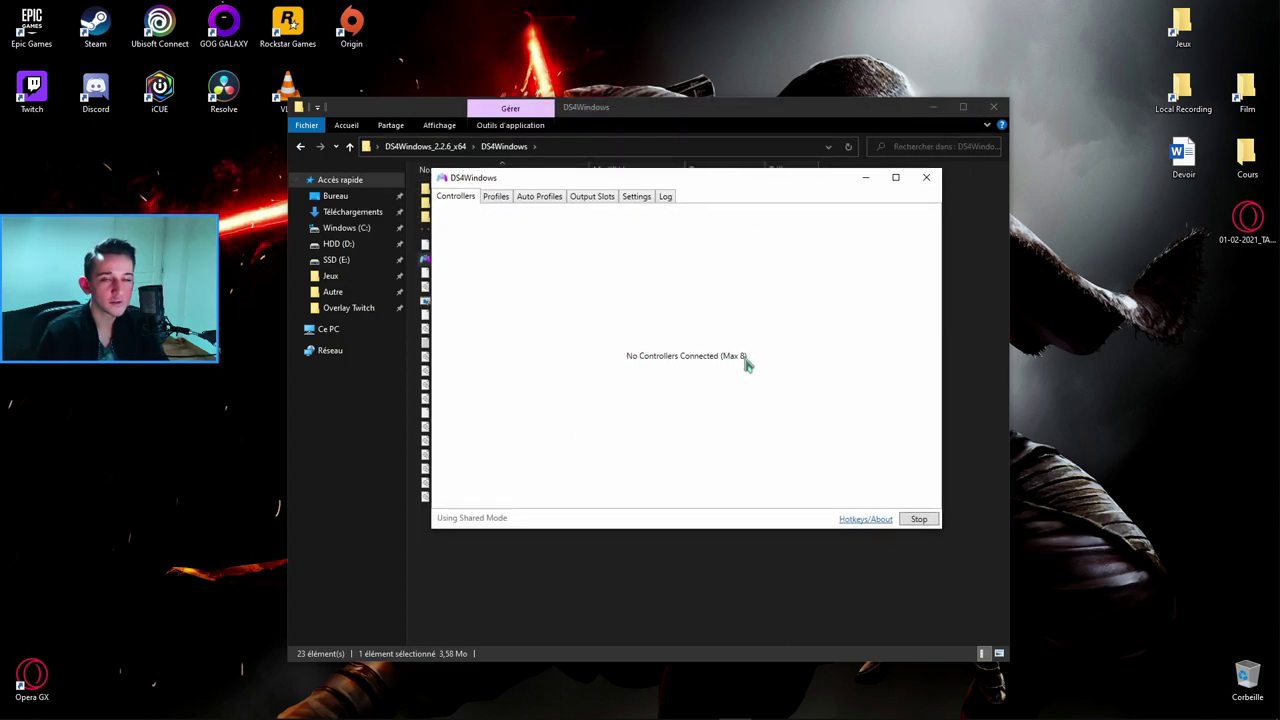
{"action": "left_click", "coordinate": [638, 197]}
{"action": "left_click", "coordinate": [735, 287]}
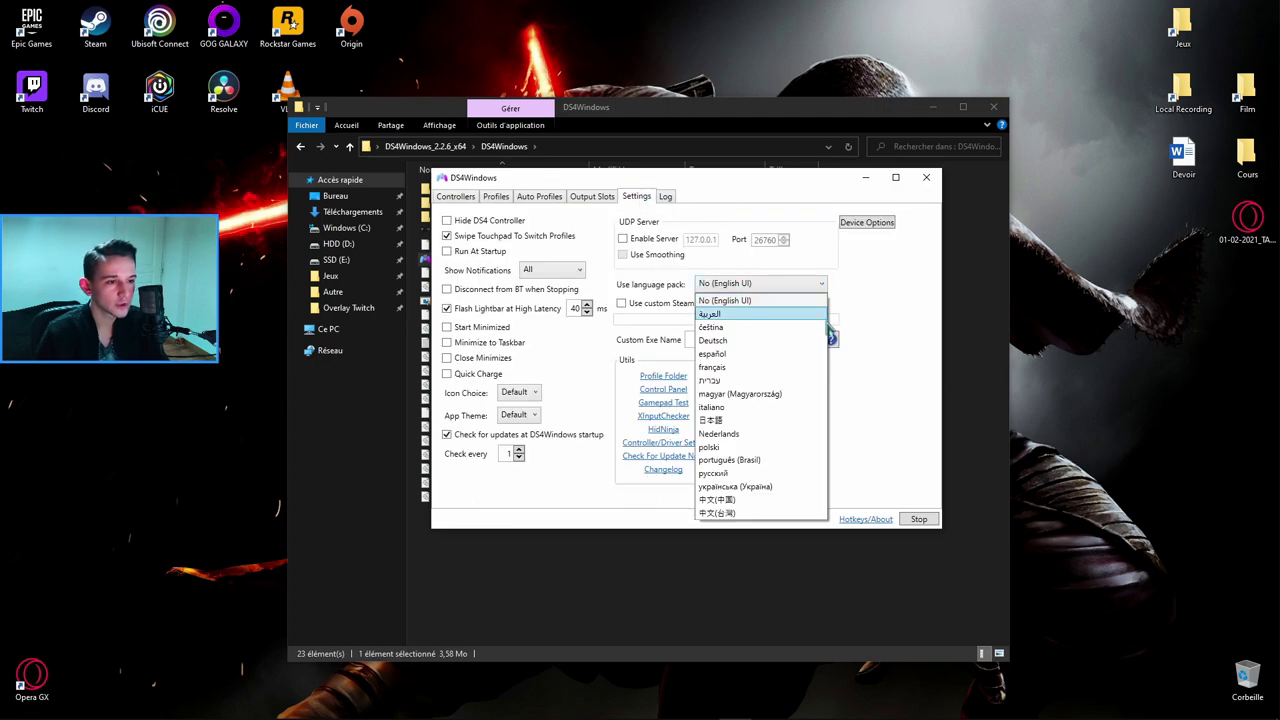
{"action": "left_click", "coordinate": [735, 300]}
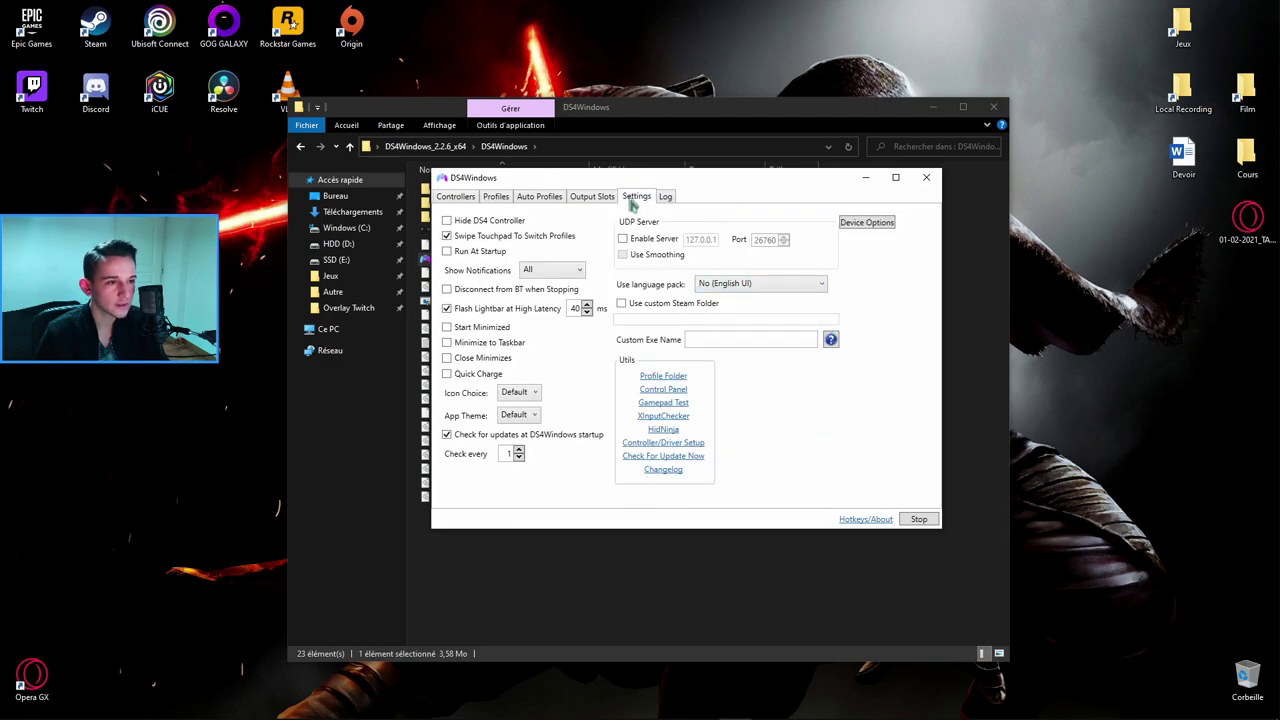
{"action": "left_click", "coordinate": [752, 286]}
{"action": "left_click", "coordinate": [735, 367]}
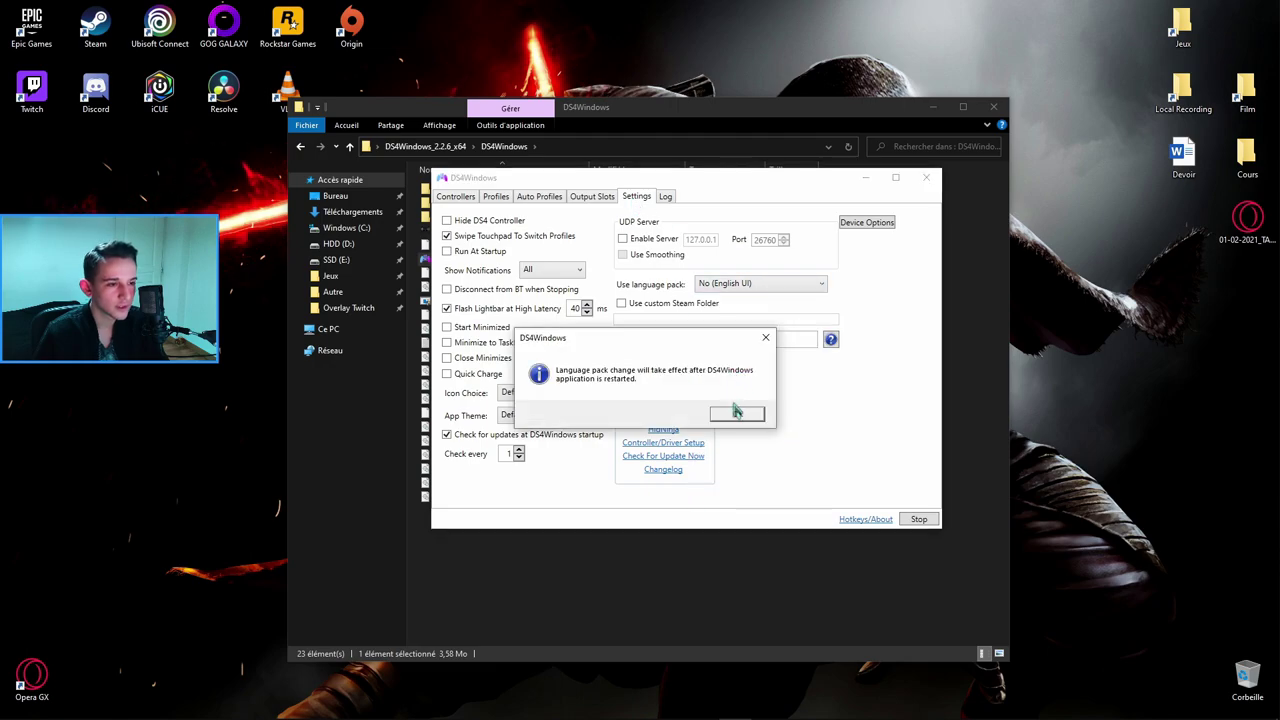
{"action": "left_click", "coordinate": [738, 412]}
Restart DS4Windows from its extracted folder to apply the French language pack.
{"action": "left_click", "coordinate": [926, 177]}
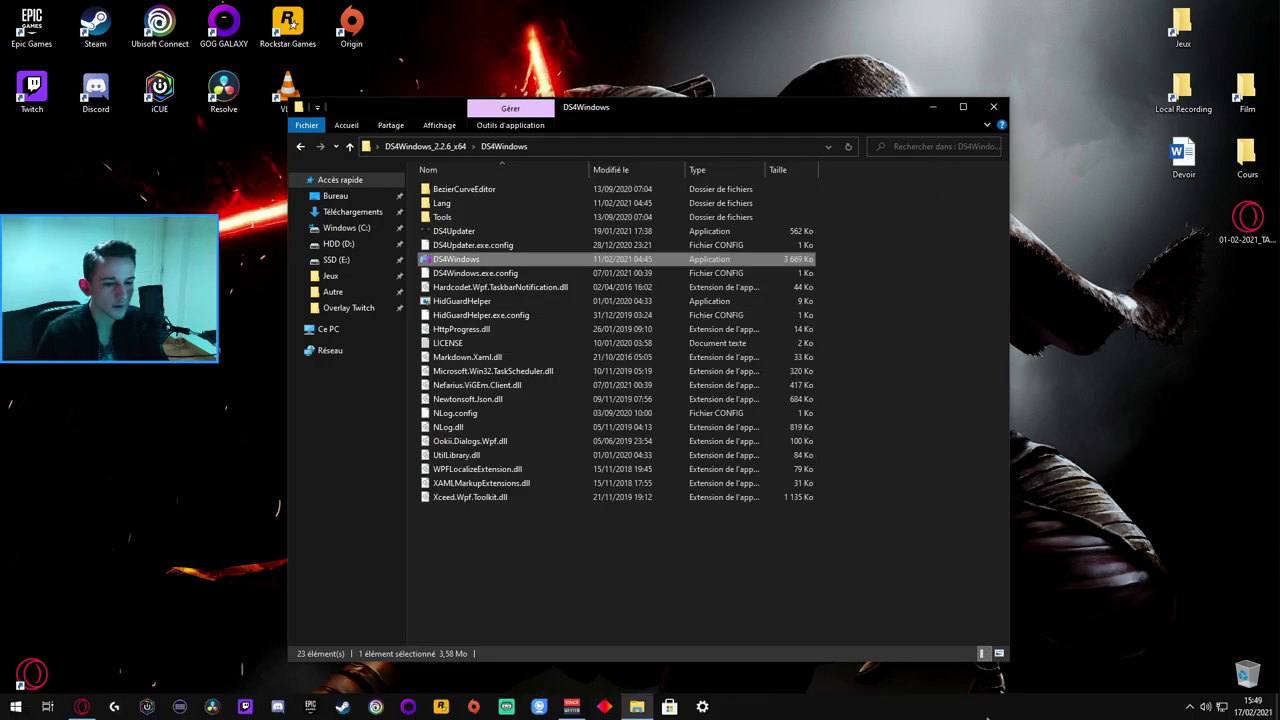
{"action": "left_click", "coordinate": [1190, 707]}
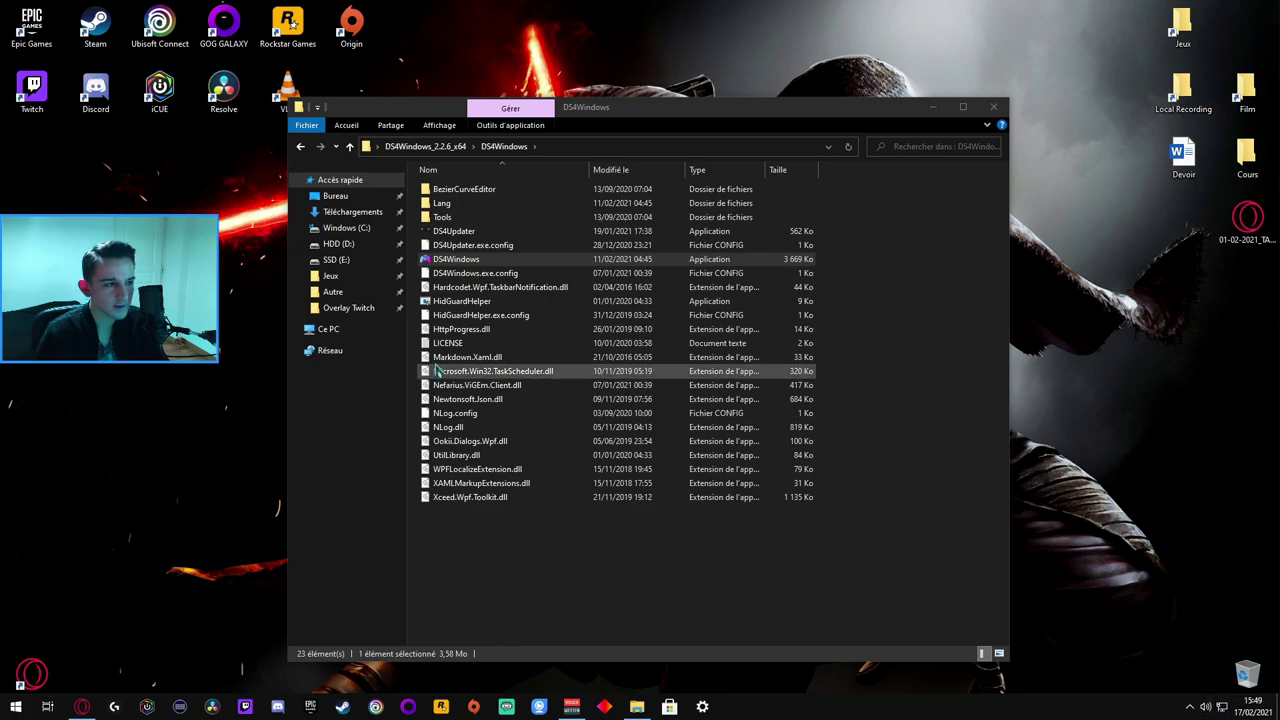
{"action": "double_click", "coordinate": [474, 262]}
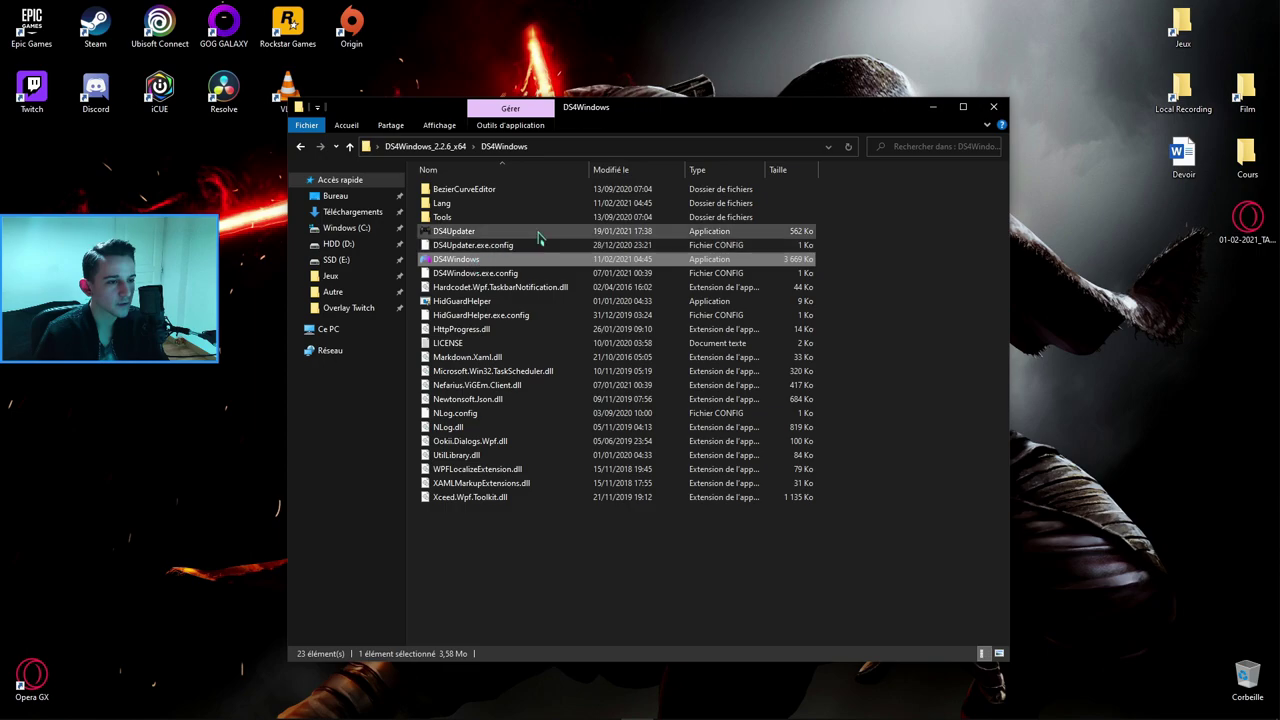
{"action": "left_click_drag", "start_coordinate": [600, 180], "coordinate": [588, 177]}
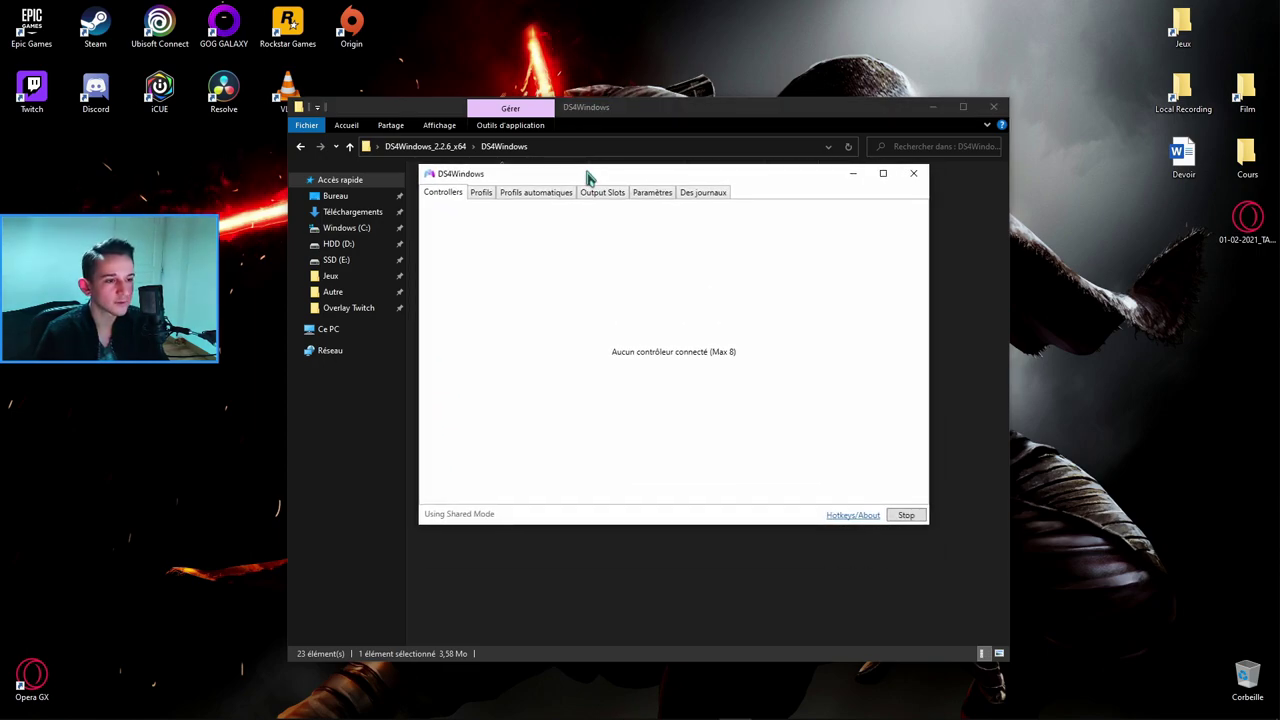
In the Paramètres settings, disable Flash Lightbar at High Latency and limit the displayed notifications to warnings only.
{"action": "left_click", "coordinate": [651, 193]}
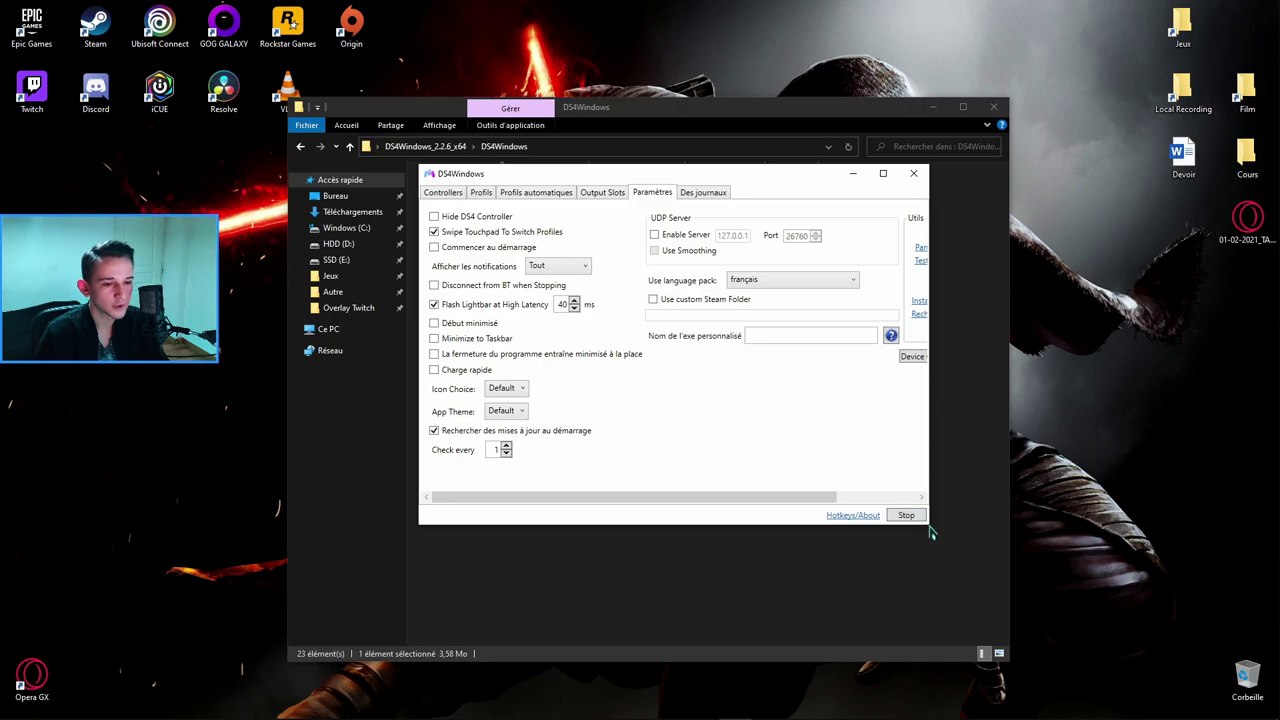
{"action": "left_click_drag", "start_coordinate": [929, 505], "coordinate": [1196, 492]}
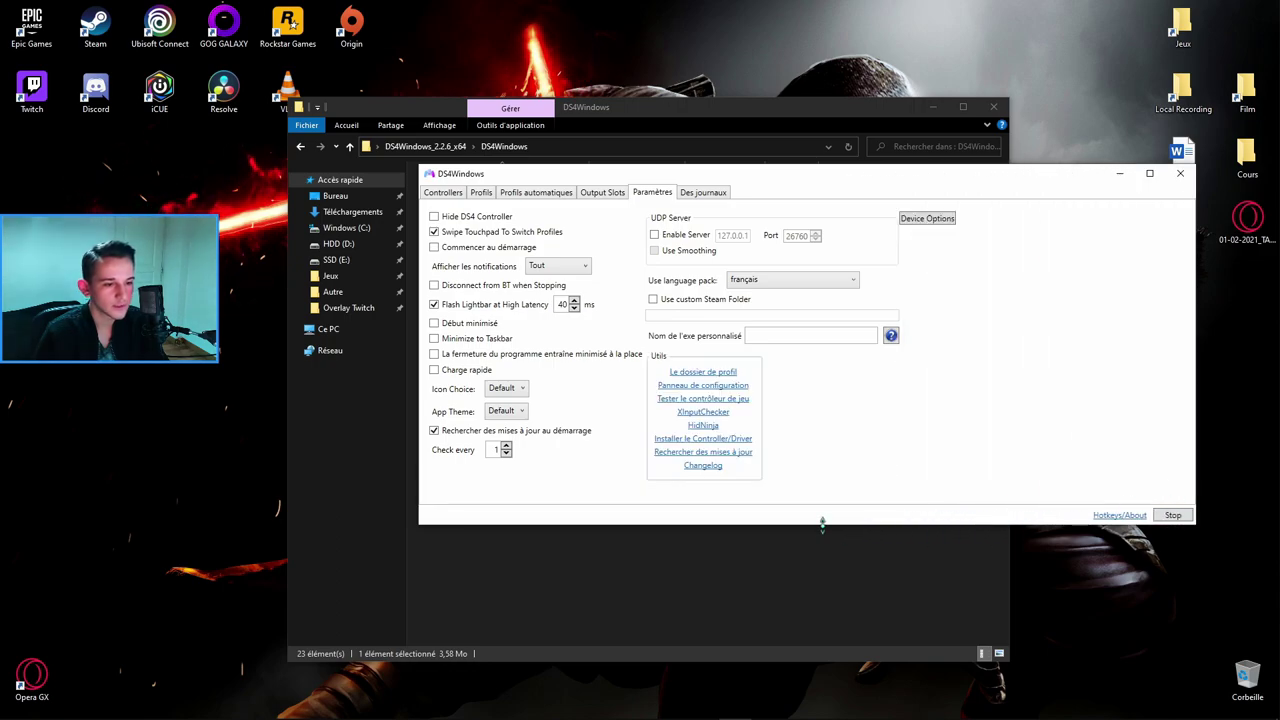
{"action": "left_click_drag", "start_coordinate": [822, 522], "coordinate": [822, 324]}
{"action": "left_click_drag", "start_coordinate": [748, 176], "coordinate": [634, 220]}
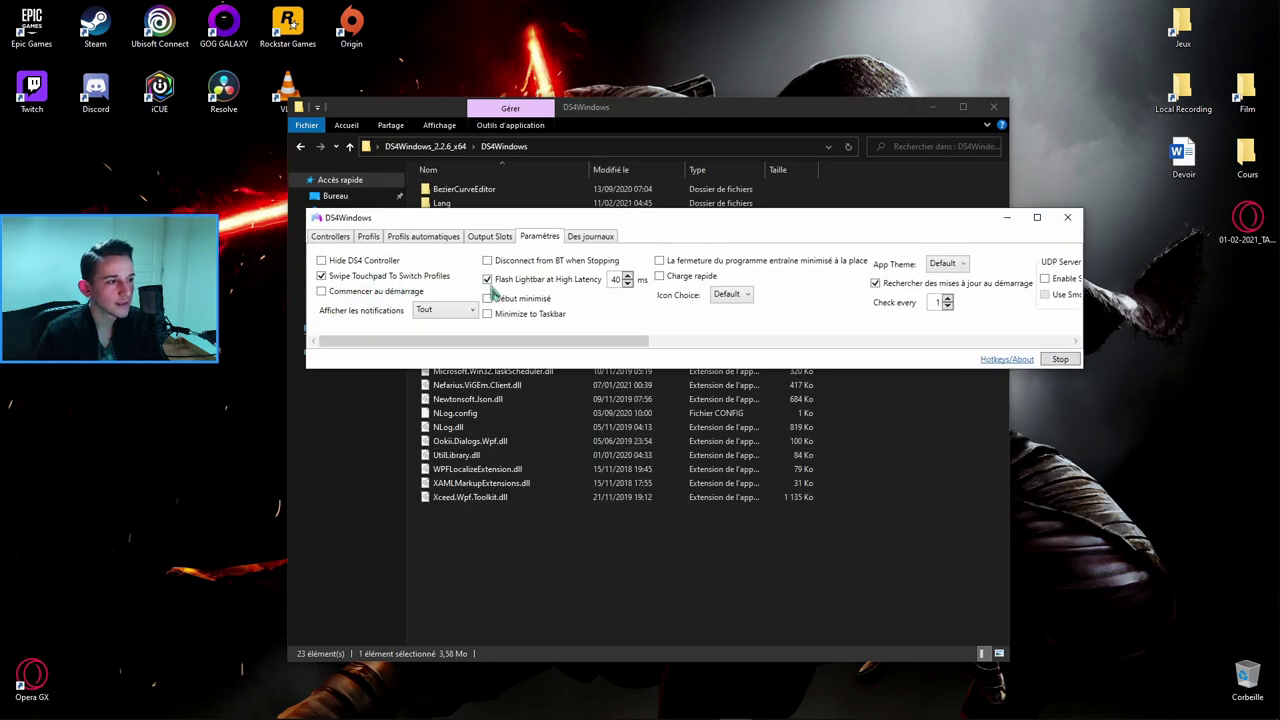
{"action": "left_click", "coordinate": [489, 281]}
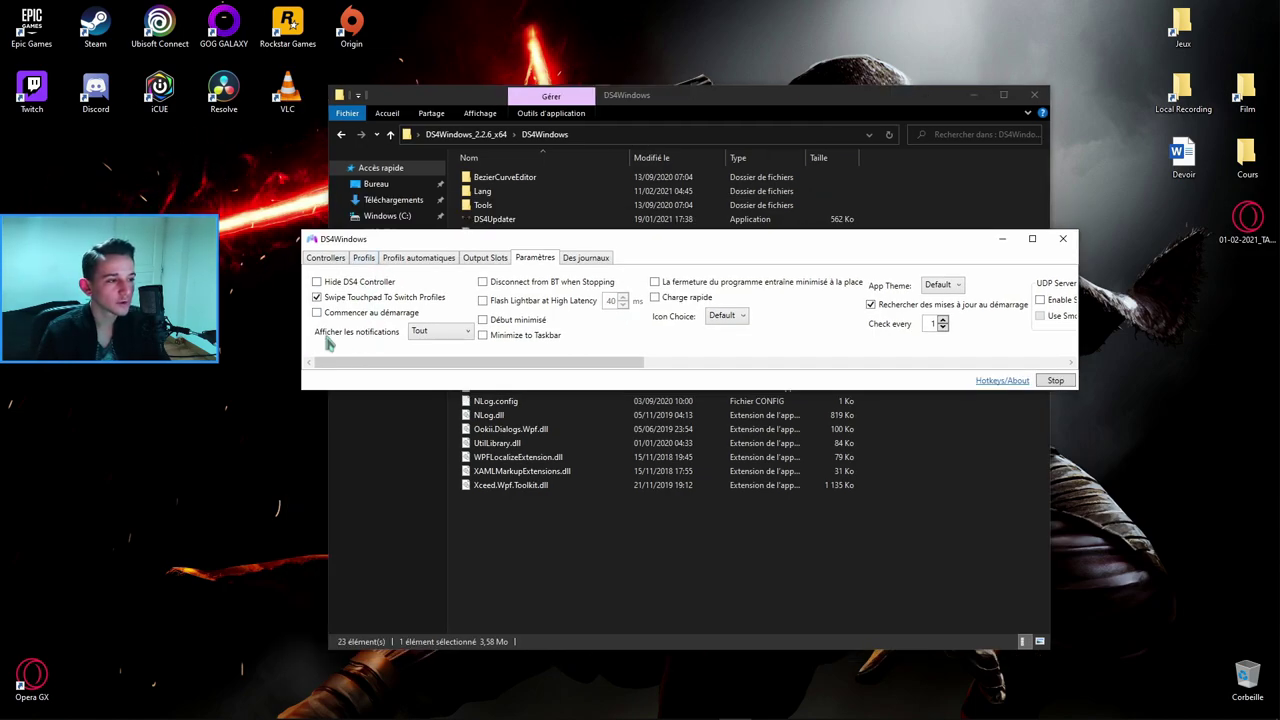
{"action": "left_click", "coordinate": [446, 338]}
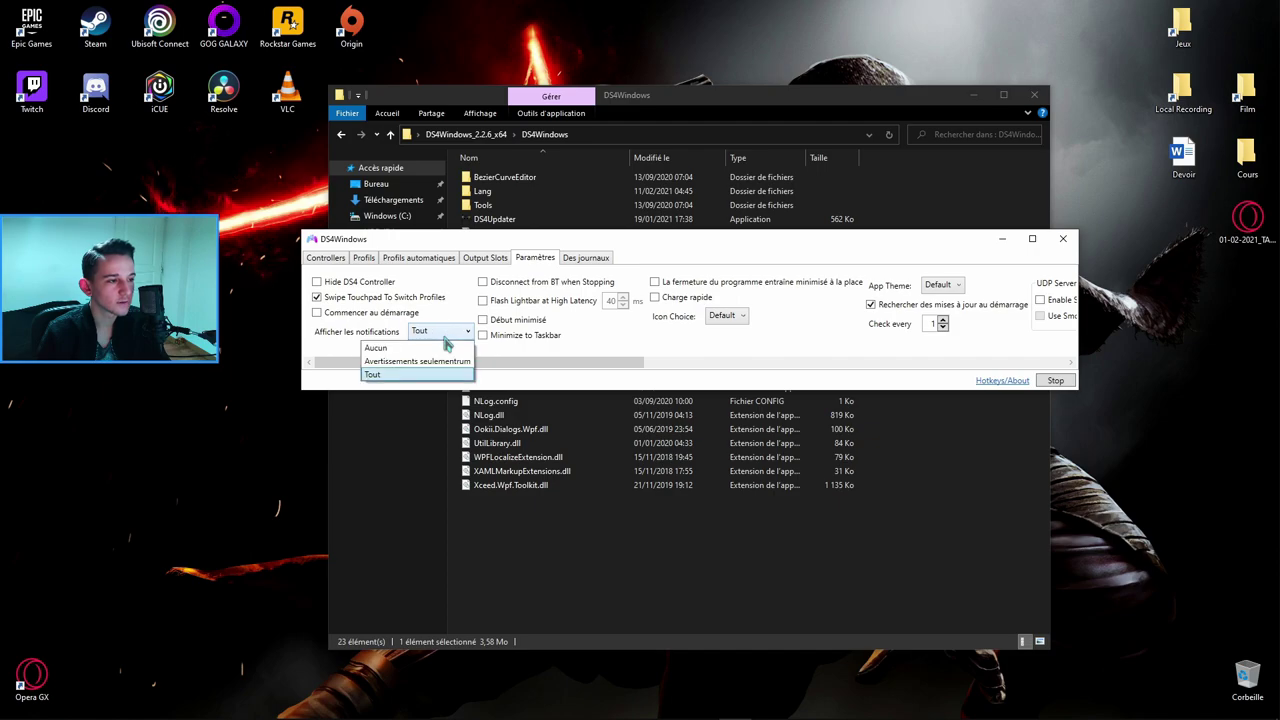
{"action": "left_click", "coordinate": [372, 362]}
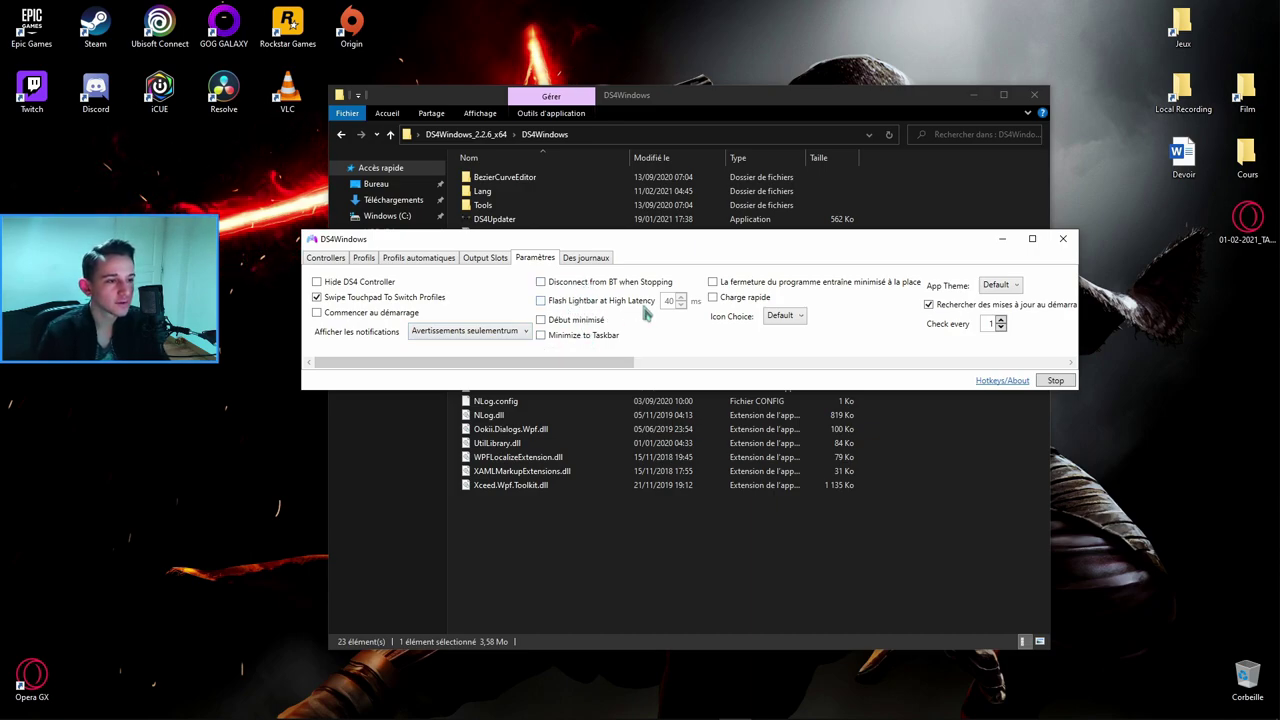
Try enabling Disconnect from BT when Stopping and switch the option back off.
{"action": "left_click", "coordinate": [542, 284]}
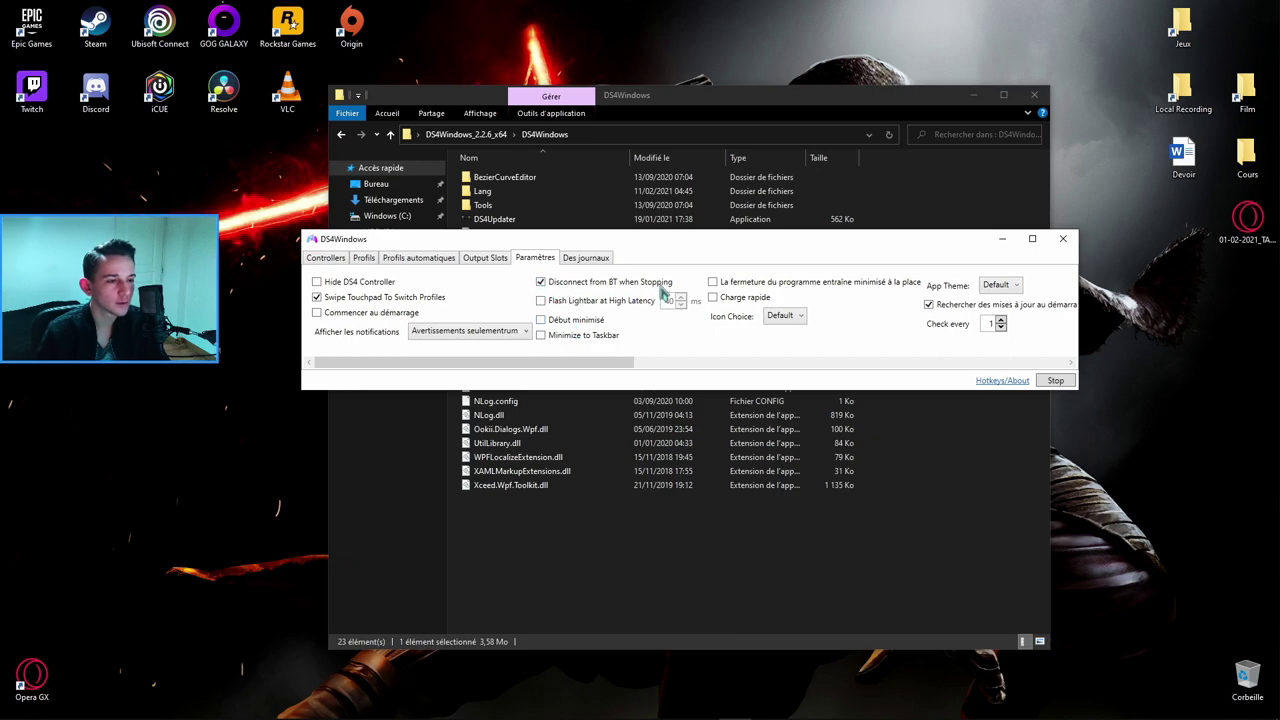
{"action": "mouse_move", "coordinate": [757, 250]}
{"action": "left_mouse_down"}
{"action": "mouse_move", "coordinate": [764, 270]}
{"action": "mouse_move", "coordinate": [768, 245]}
{"action": "mouse_move", "coordinate": [729, 223]}
{"action": "mouse_move", "coordinate": [736, 242]}
{"action": "left_mouse_up"}
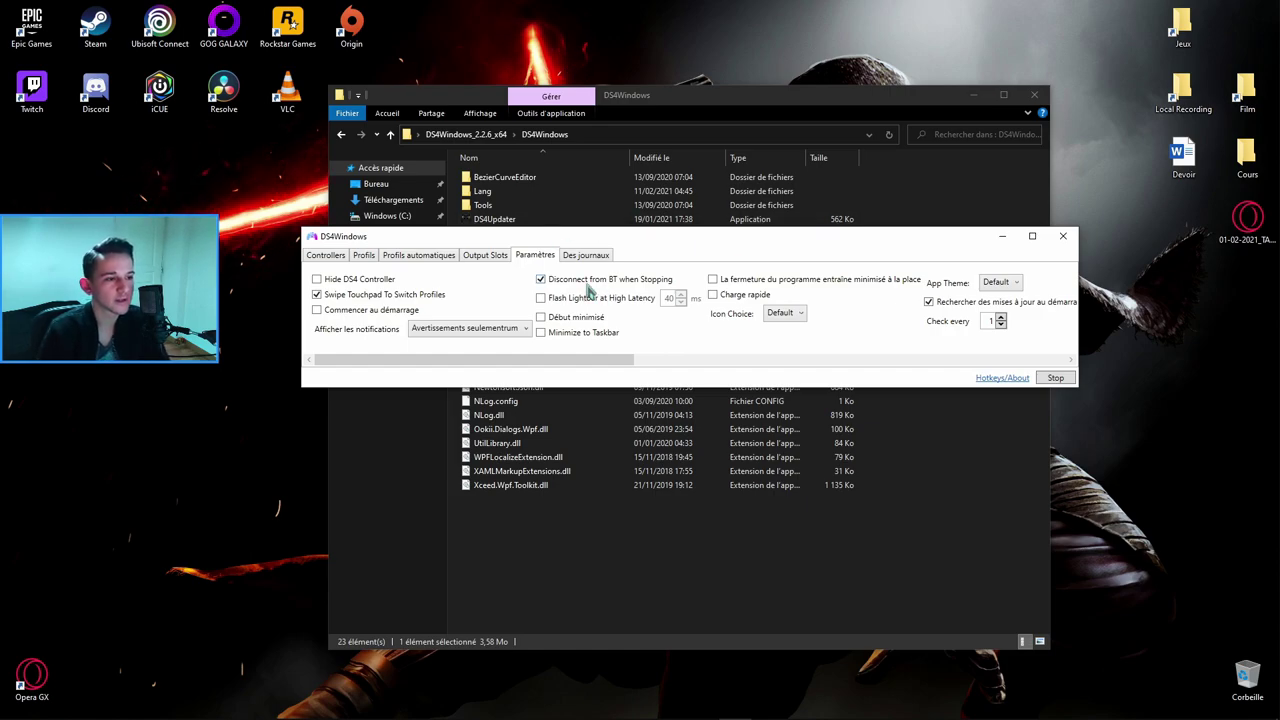
{"action": "left_click", "coordinate": [587, 282]}
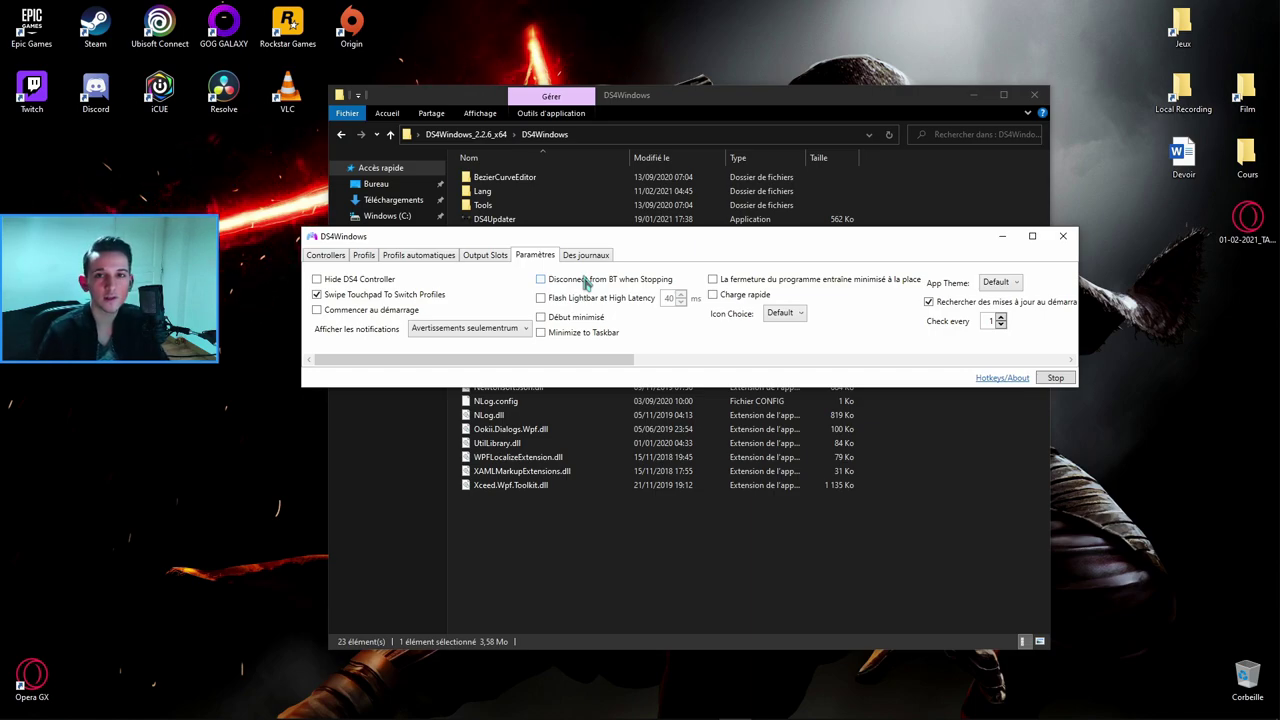
Try the Dark app theme and restore the Default theme, keeping the icon choice at Default.
{"action": "left_click_drag", "start_coordinate": [612, 360], "coordinate": [685, 370]}
{"action": "left_click_drag", "start_coordinate": [595, 362], "coordinate": [633, 370]}
{"action": "left_click", "coordinate": [513, 314]}
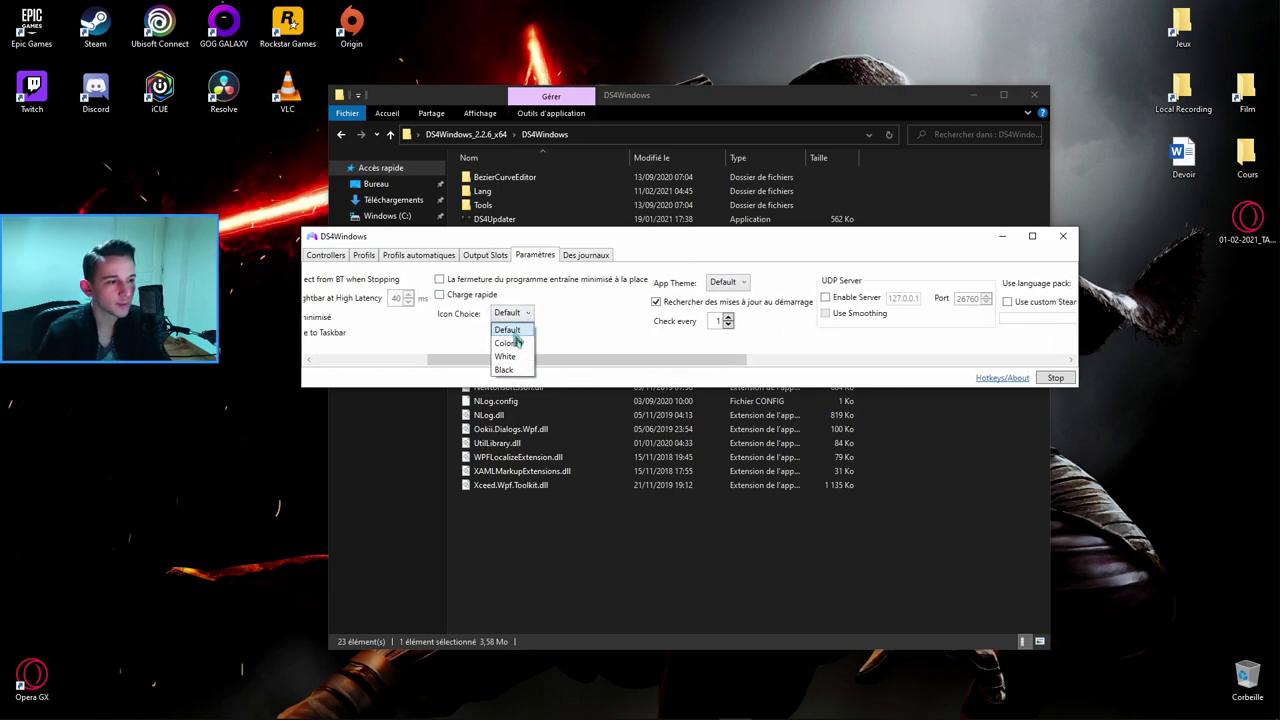
{"action": "left_click", "coordinate": [518, 329]}
{"action": "left_click", "coordinate": [733, 287]}
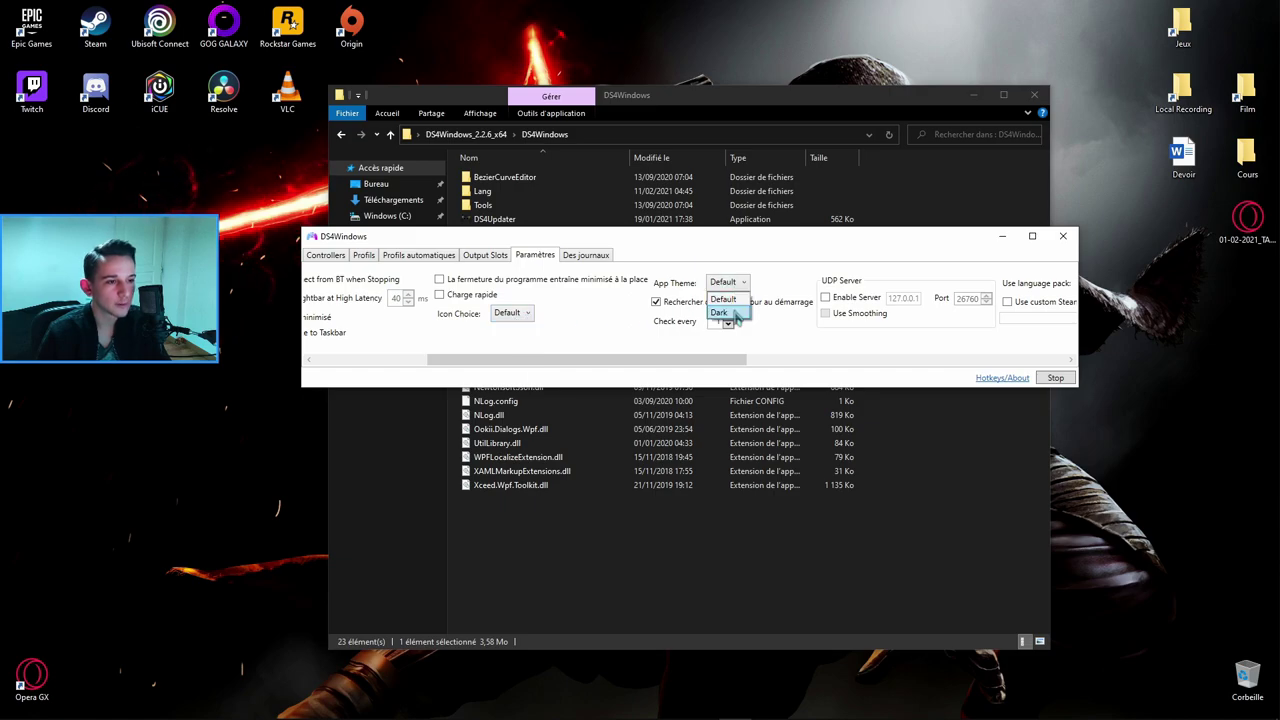
{"action": "left_click", "coordinate": [724, 313]}
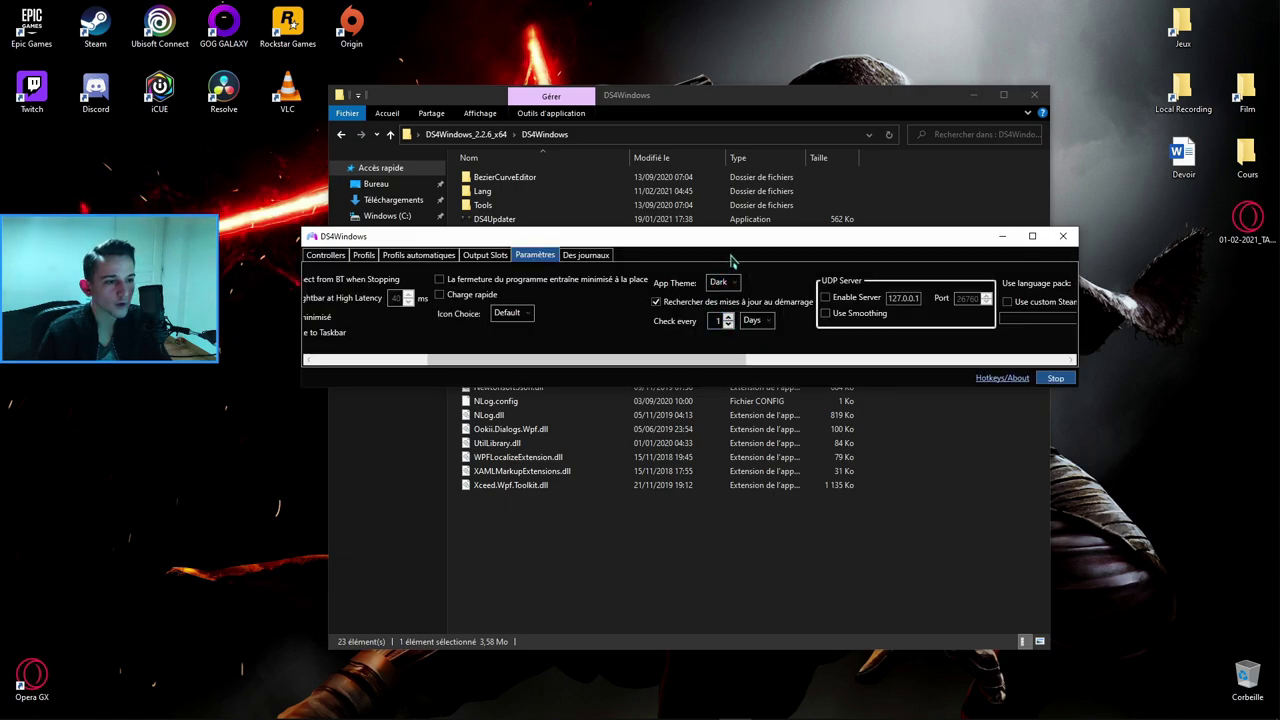
{"action": "left_click", "coordinate": [733, 290]}
{"action": "left_click", "coordinate": [722, 299]}
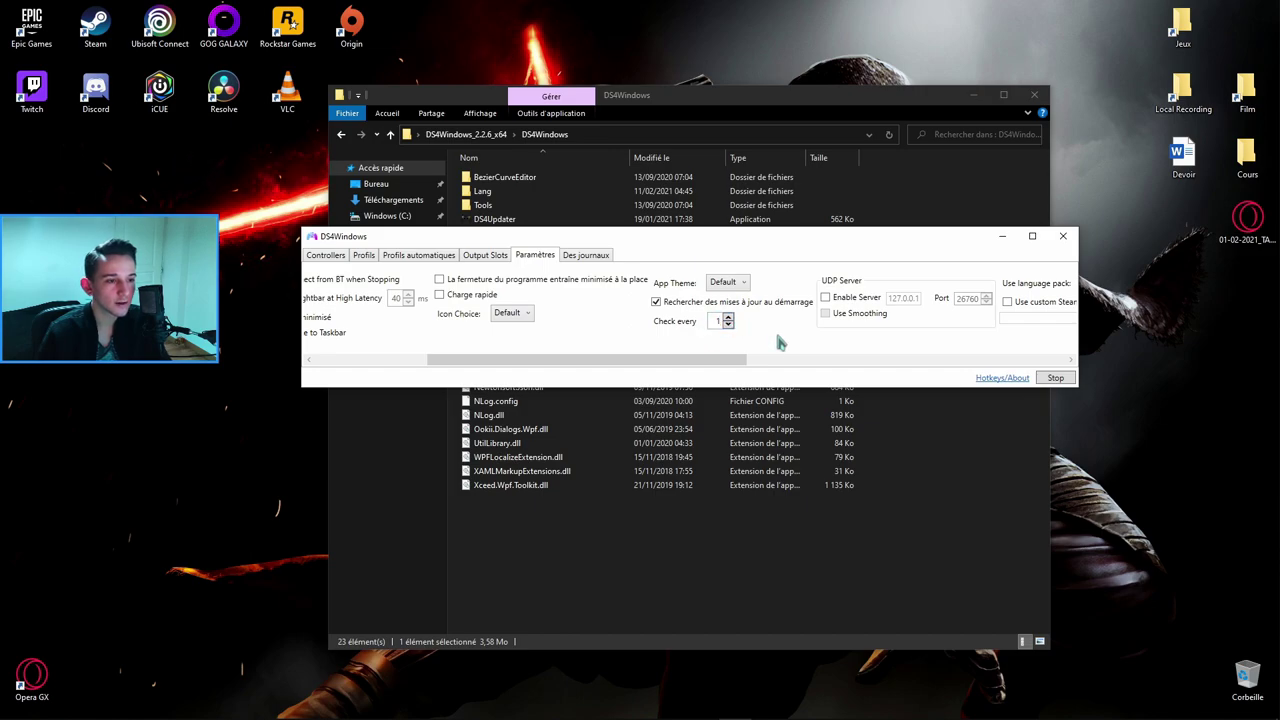
Check for DS4Windows updates, dismiss the updater message, and close the application and its folder window.
{"action": "left_click_drag", "start_coordinate": [596, 359], "coordinate": [958, 380]}
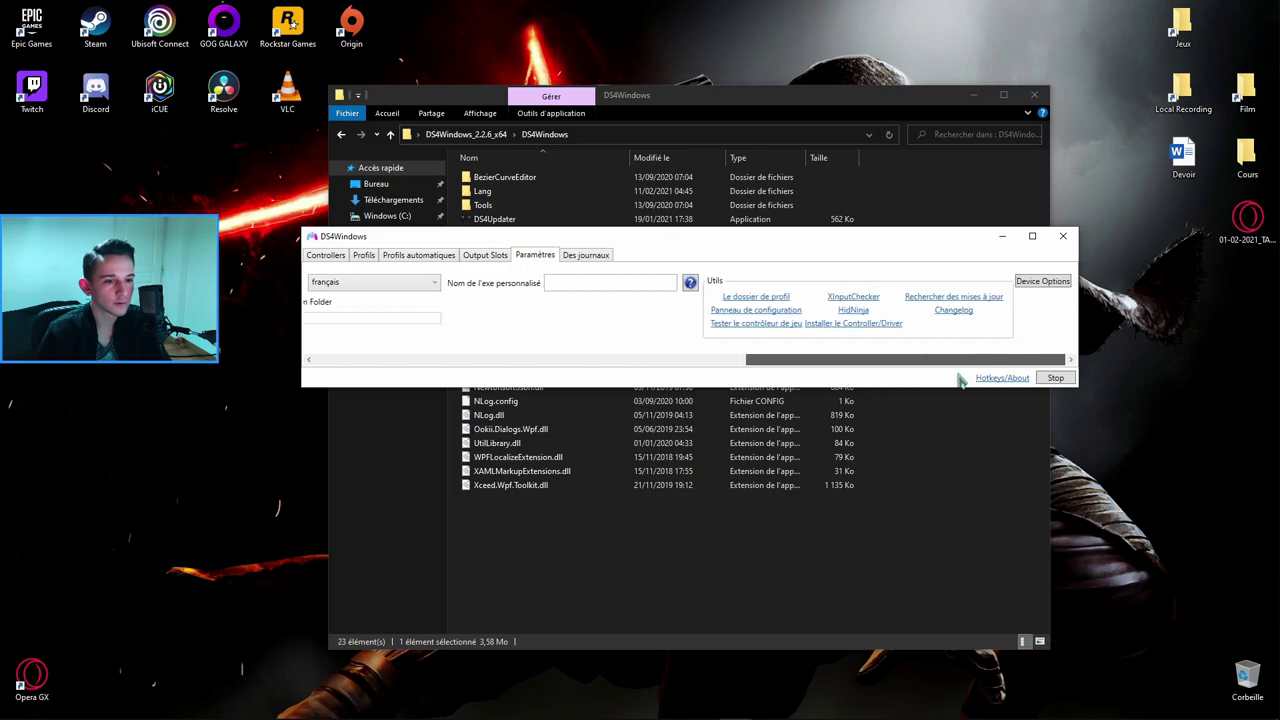
{"action": "left_click", "coordinate": [944, 297]}
{"action": "left_click_drag", "start_coordinate": [636, 358], "coordinate": [692, 272]}
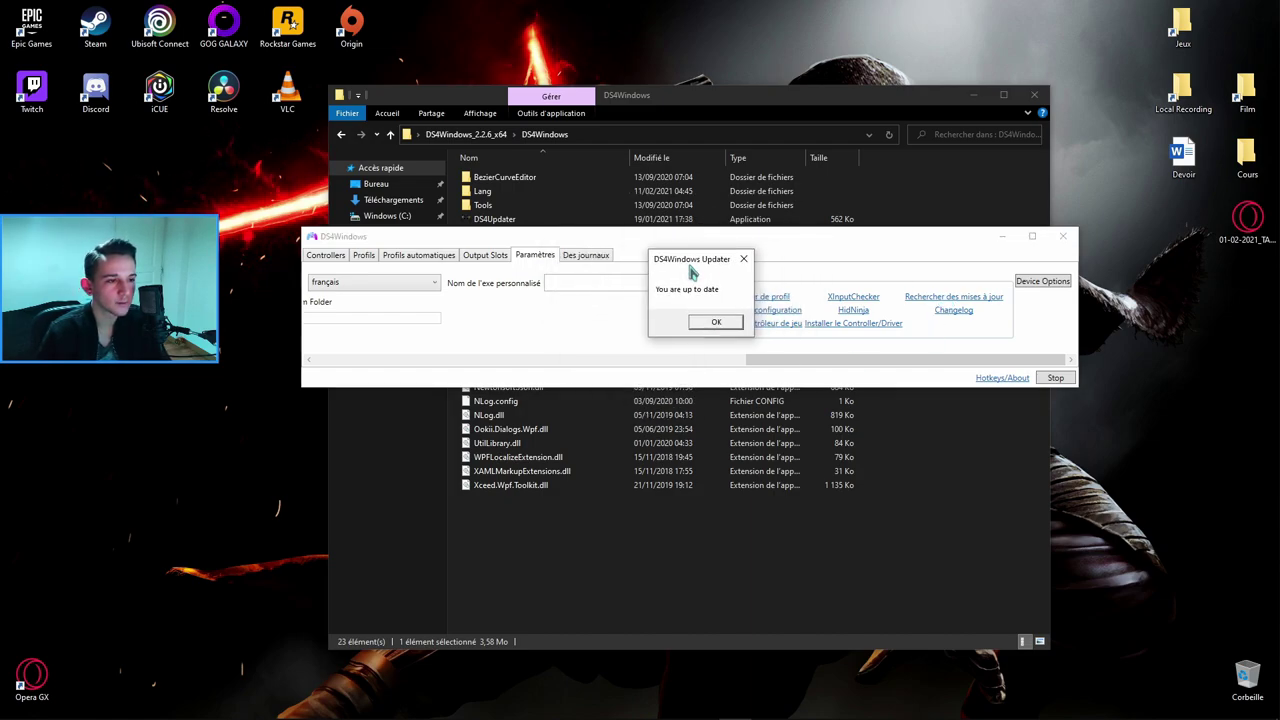
{"action": "left_click", "coordinate": [716, 323]}
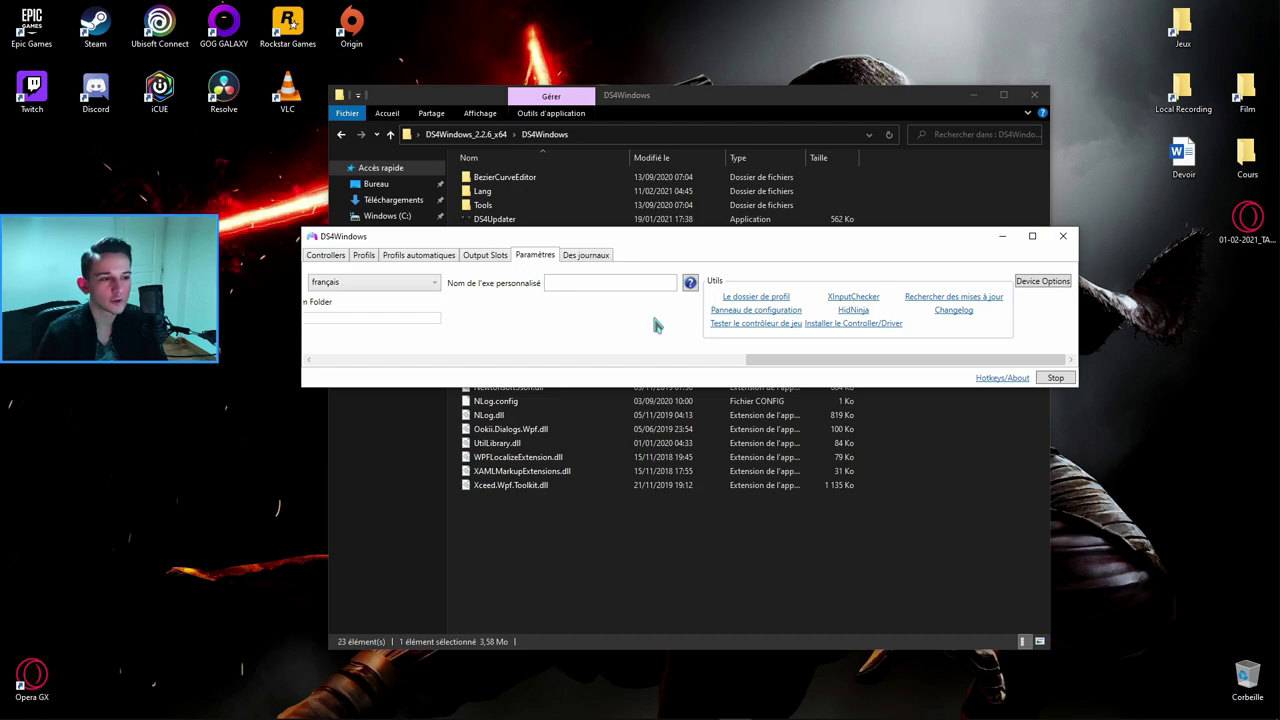
{"action": "left_click", "coordinate": [1064, 238]}
{"action": "left_click", "coordinate": [1034, 95]}
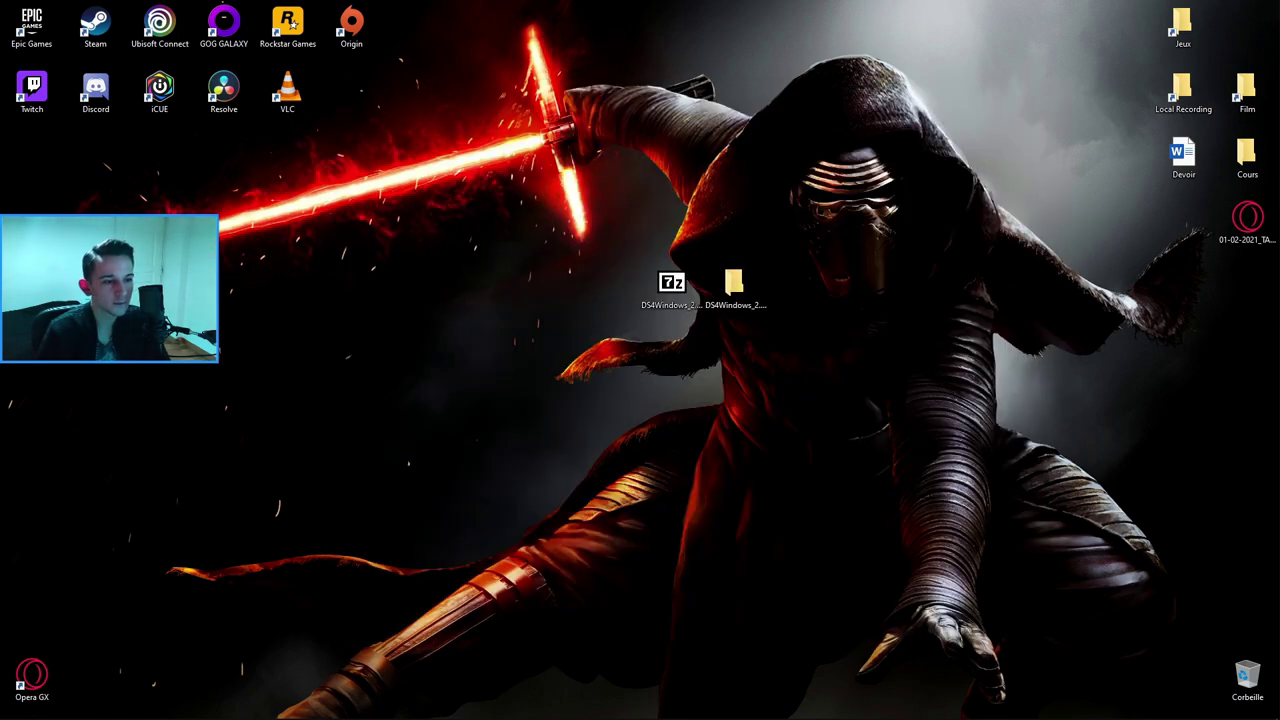
Switch to Windows Settings and turn on Bluetooth in the Périphériques settings.
{"action": "left_click", "coordinate": [700, 708]}
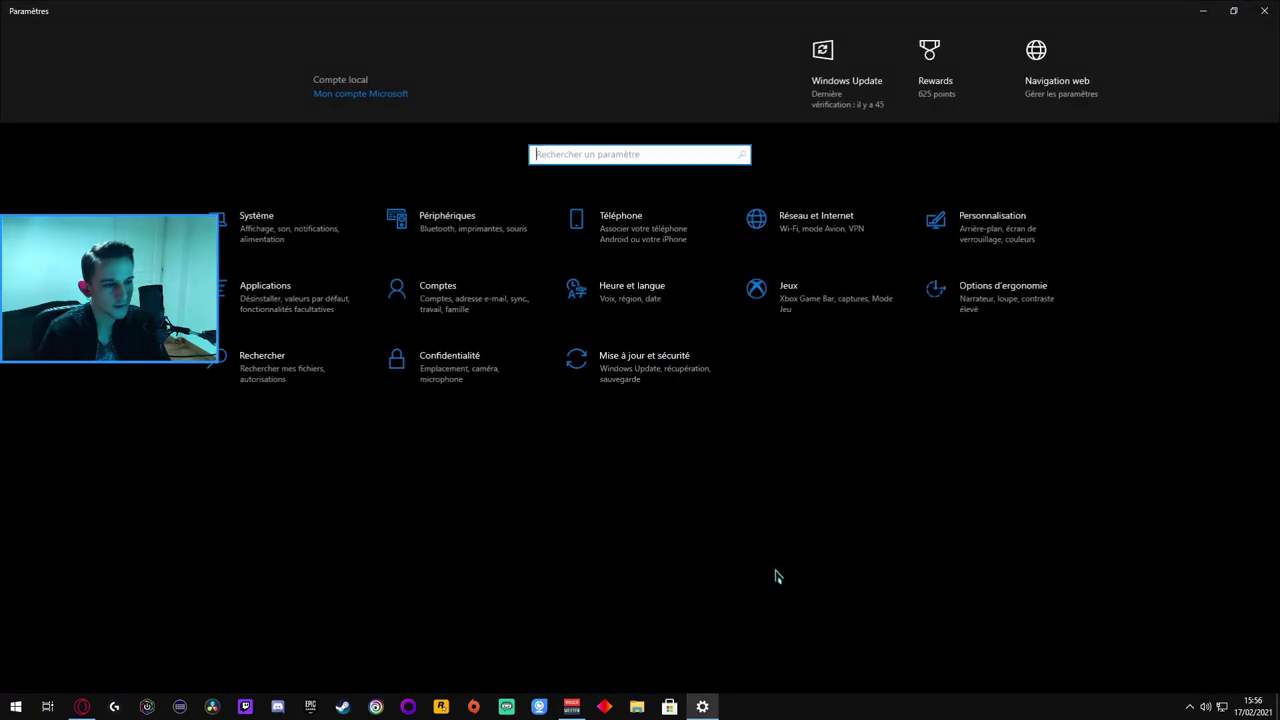
{"action": "left_click", "coordinate": [483, 227]}
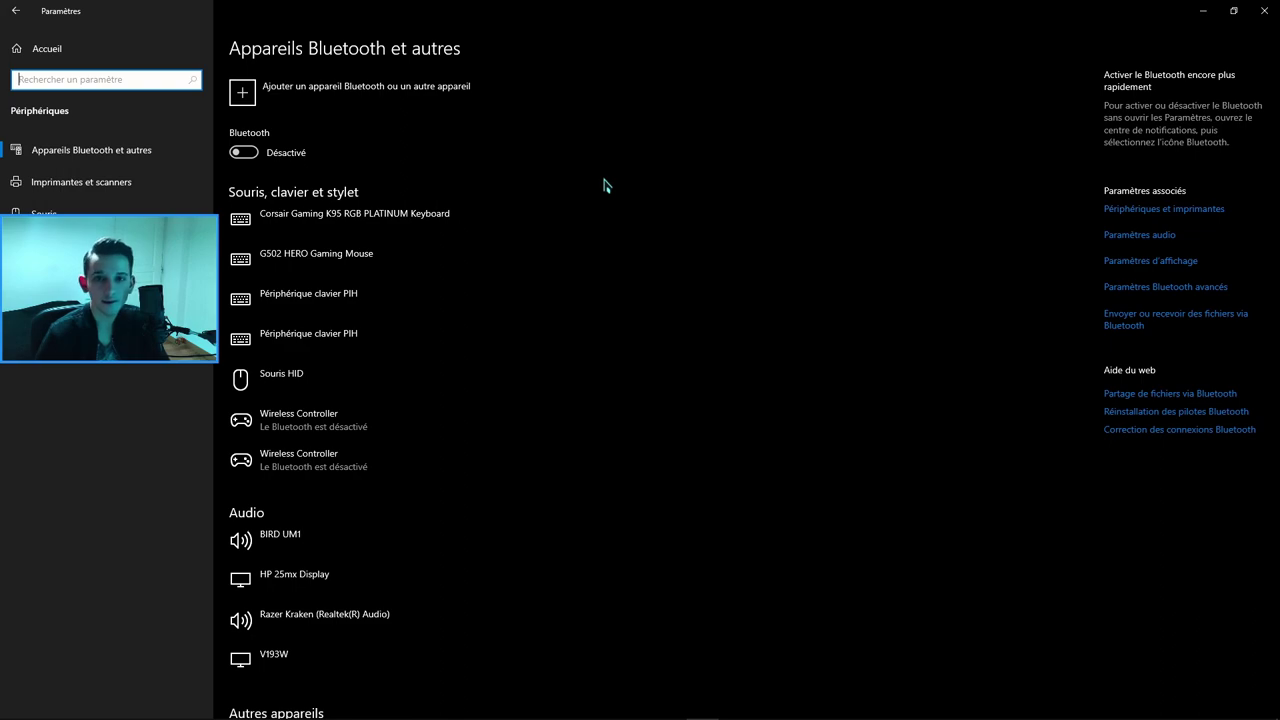
{"action": "left_click", "coordinate": [318, 144]}
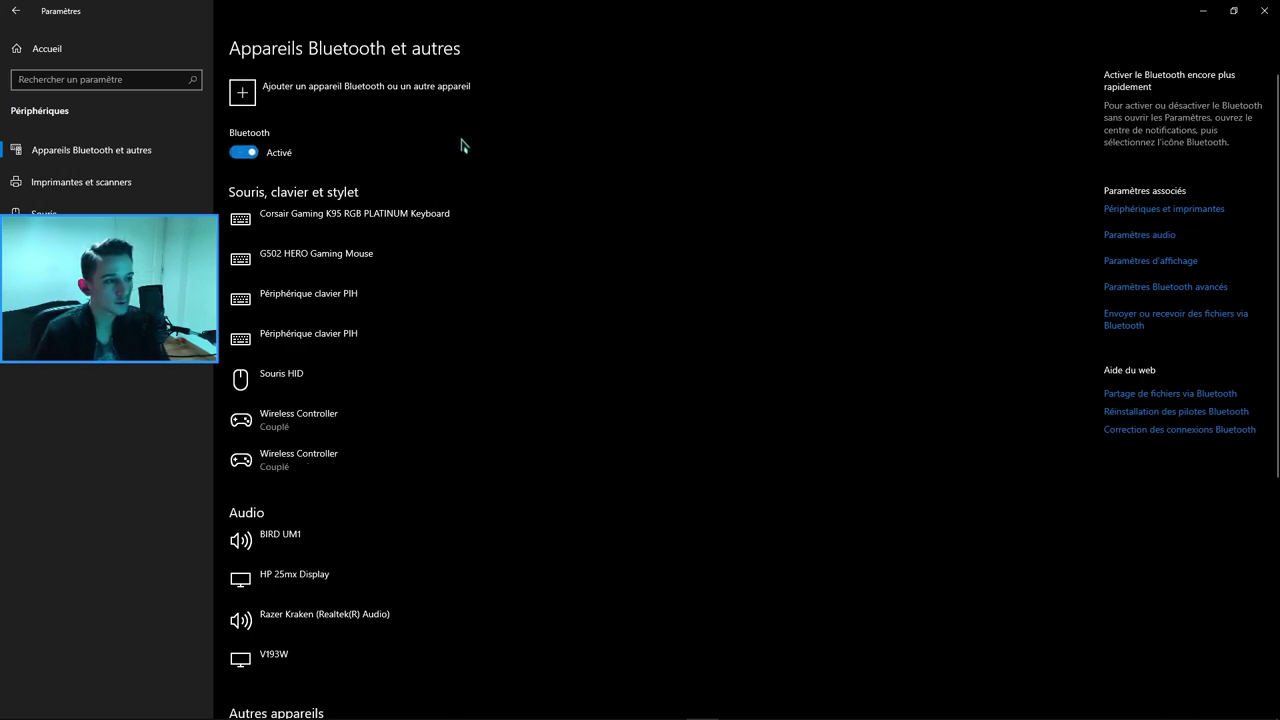
Remove both previously paired Wireless Controller devices from the Bluetooth device list.
{"action": "left_click", "coordinate": [384, 455]}
{"action": "left_click", "coordinate": [488, 533]}
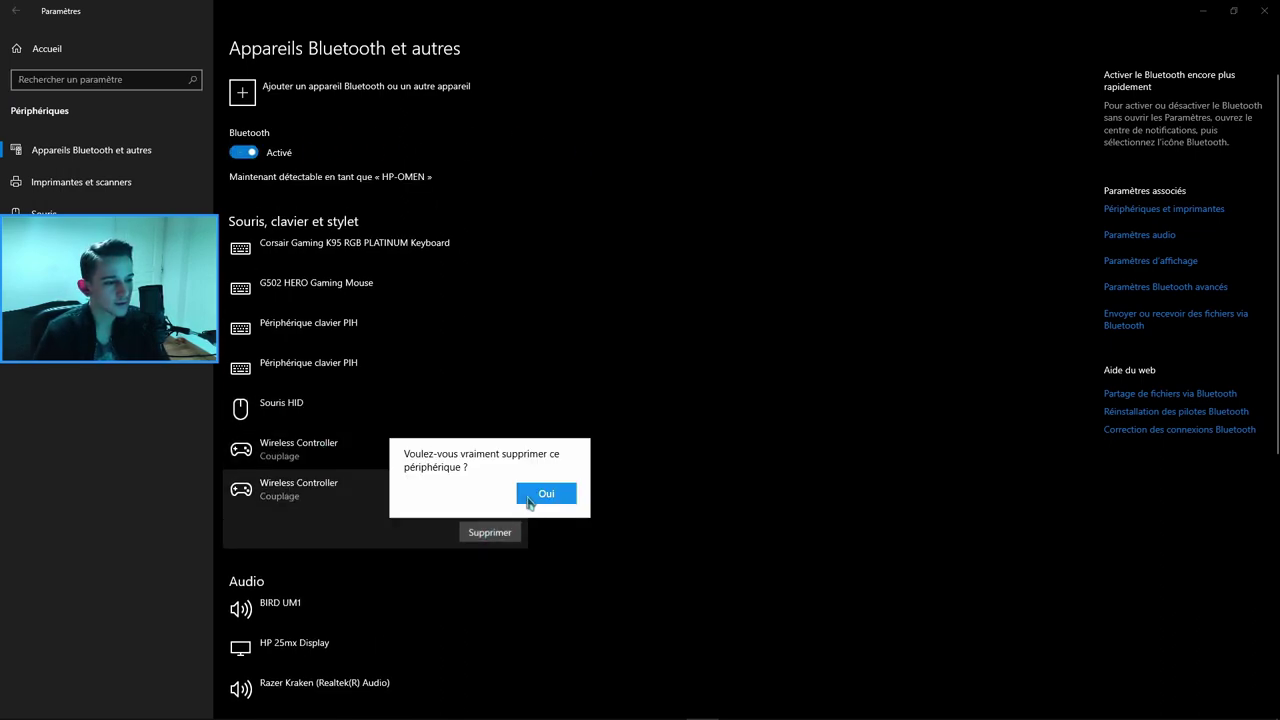
{"action": "left_click", "coordinate": [320, 456]}
{"action": "left_click", "coordinate": [488, 491]}
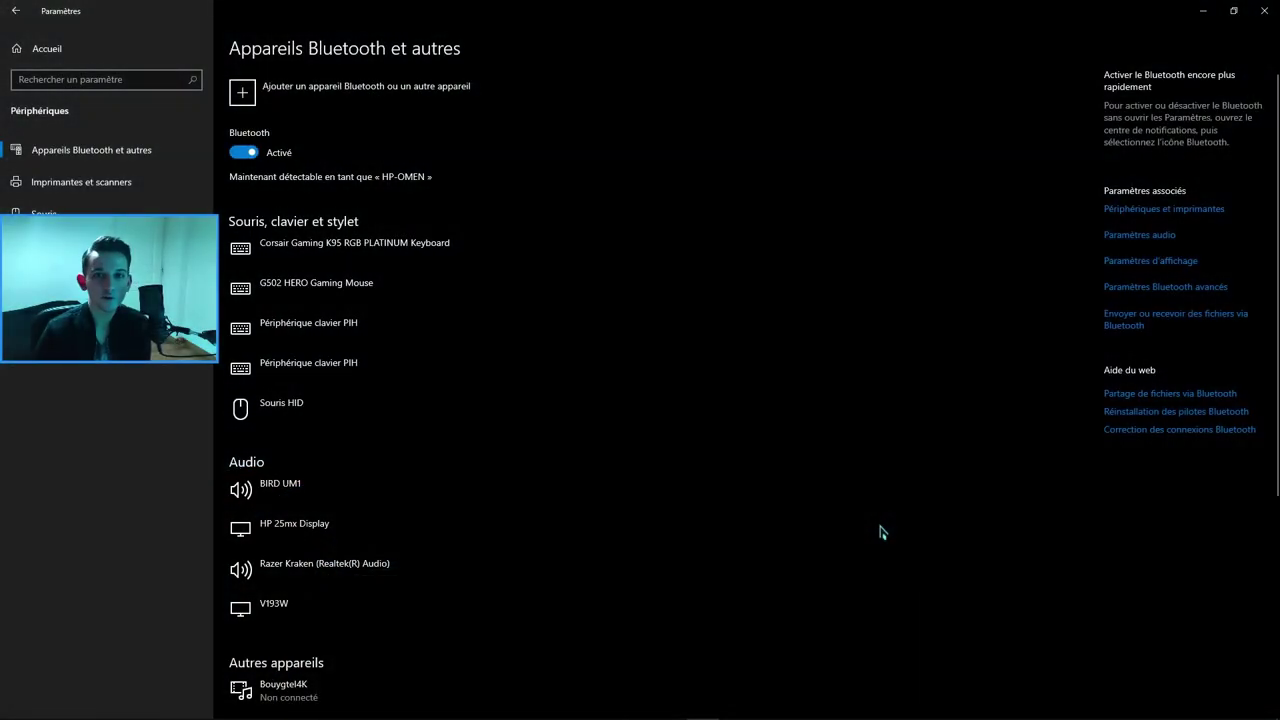
Add the Wireless Controller without the Saisie status as a new Bluetooth device, finish the pairing, and close Windows Settings.
{"action": "left_click", "coordinate": [331, 99]}
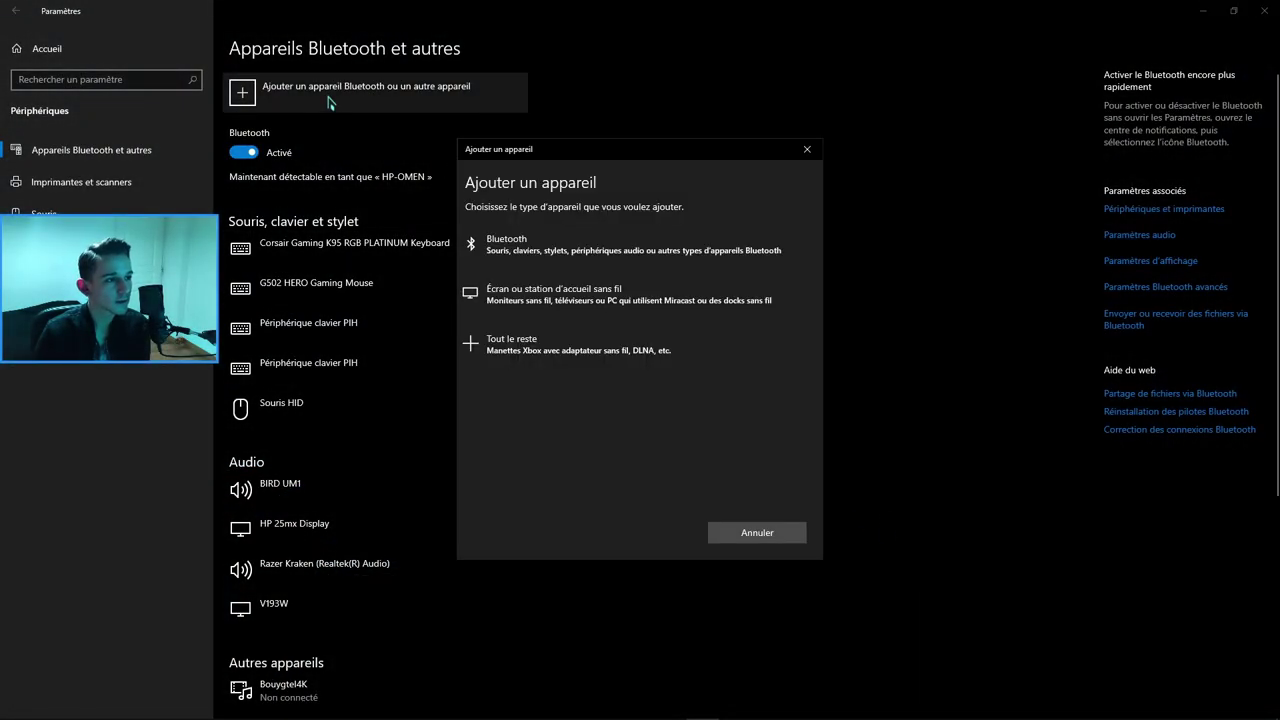
{"action": "left_click", "coordinate": [598, 246]}
{"action": "left_click_drag", "start_coordinate": [590, 153], "coordinate": [684, 131]}
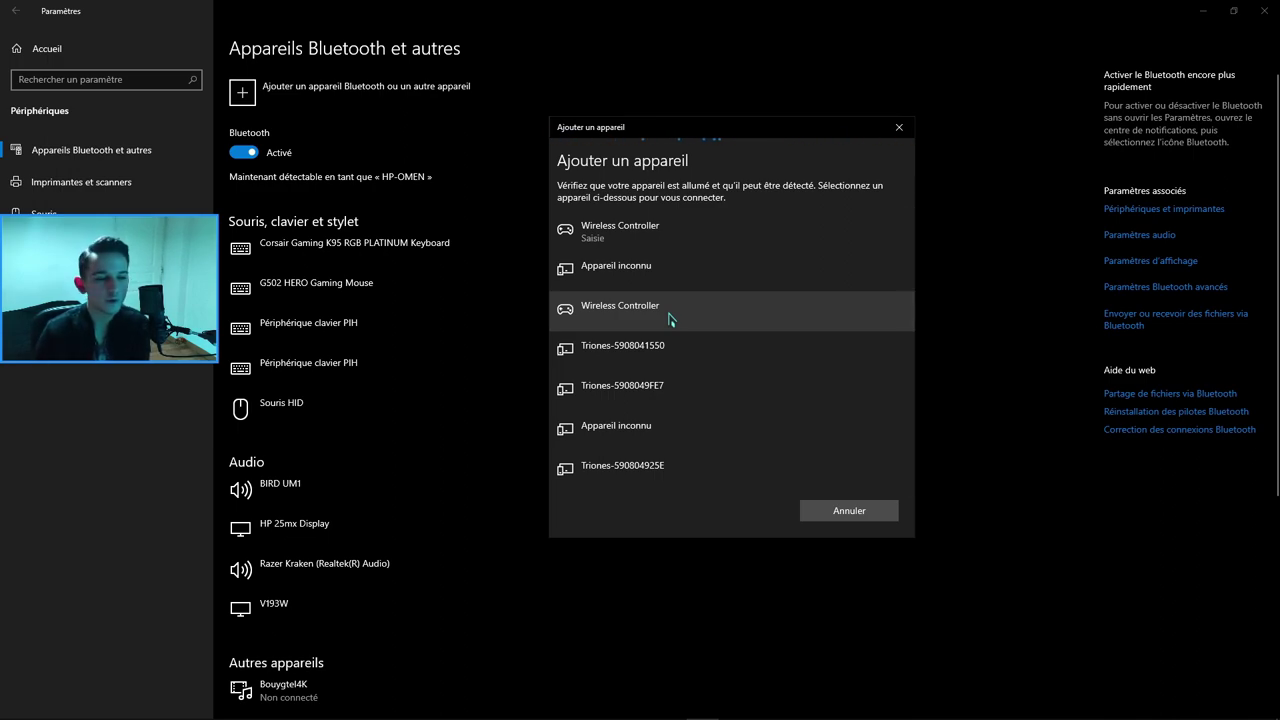
{"action": "left_click", "coordinate": [705, 314]}
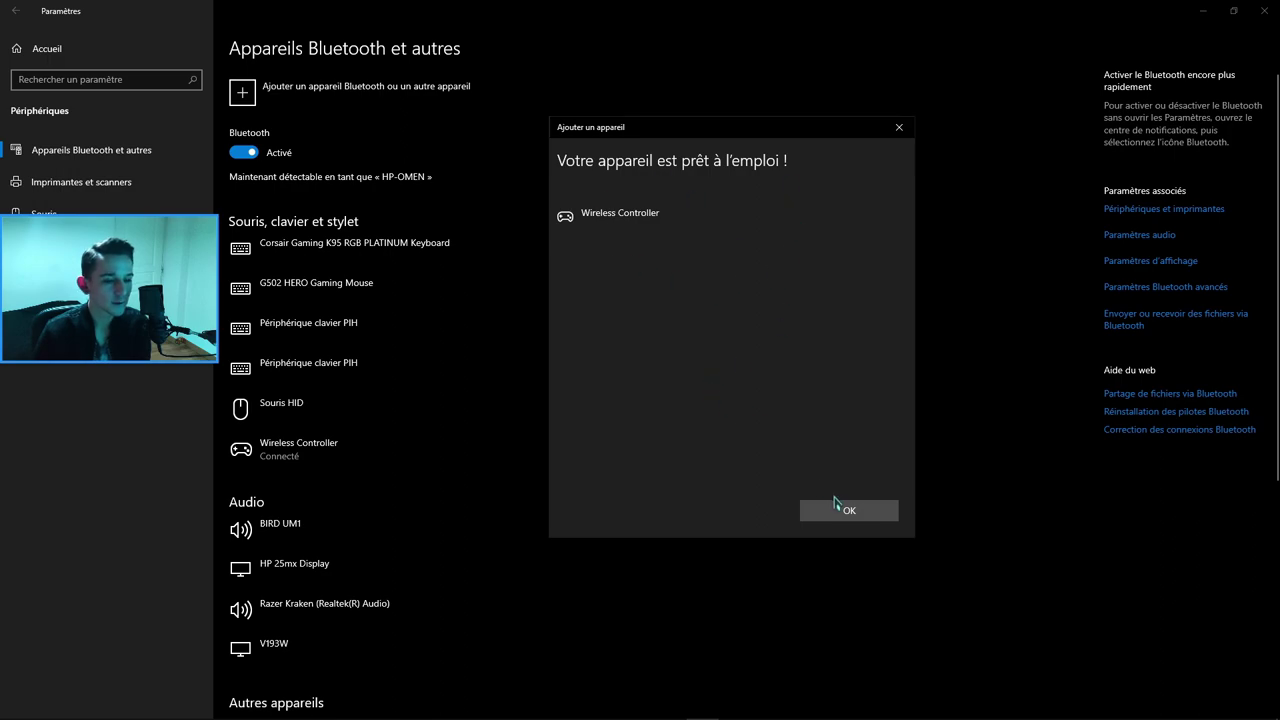
{"action": "left_click", "coordinate": [838, 503]}
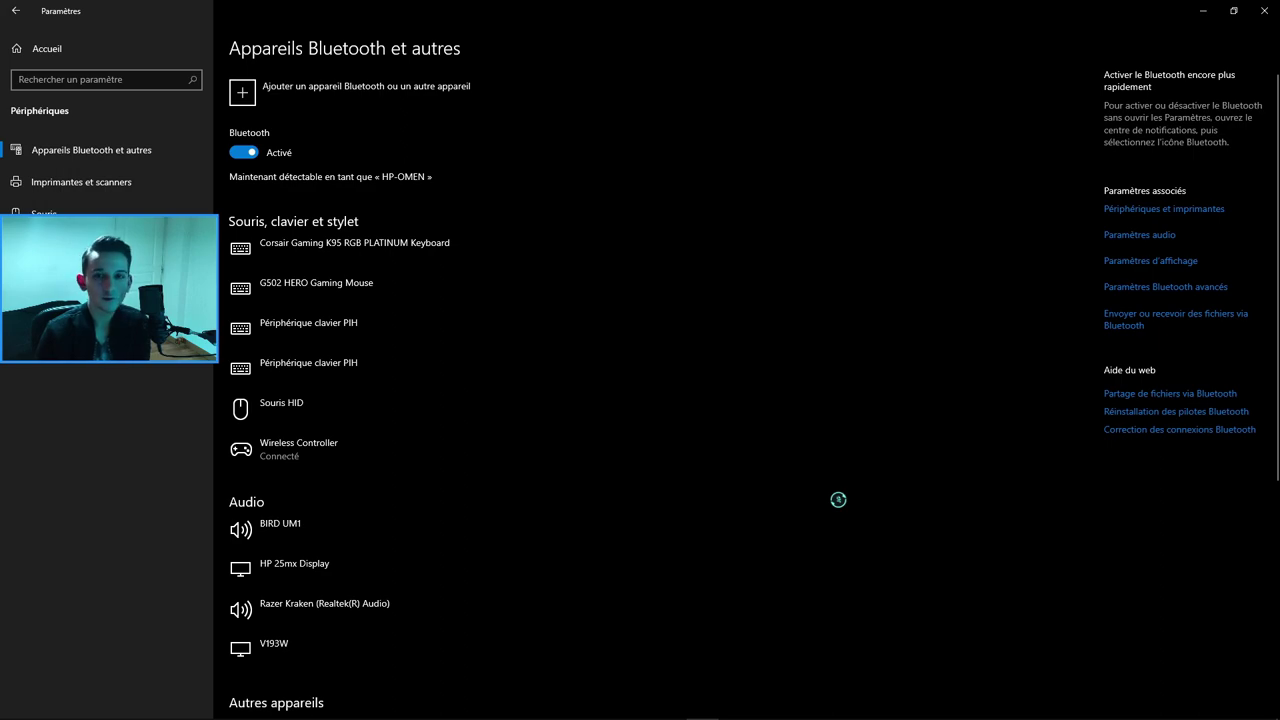
{"action": "left_click", "coordinate": [1264, 10]}
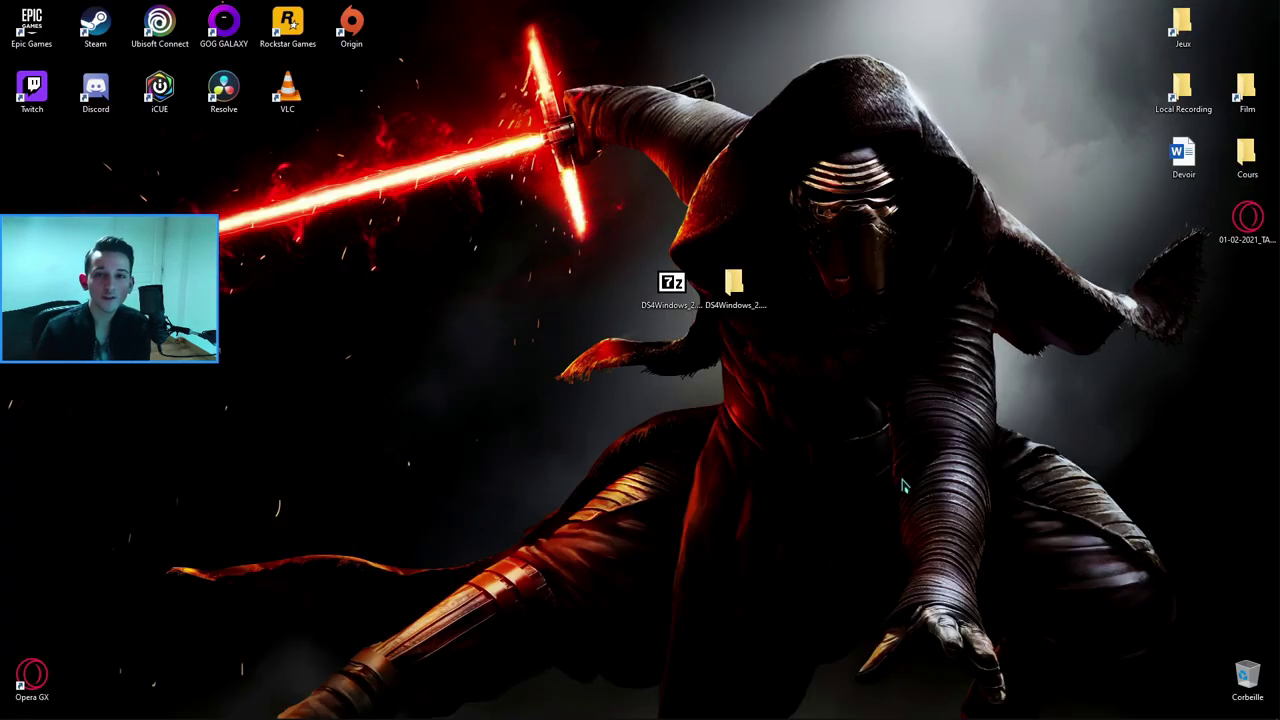
Launch DS4Windows from the DS4Windows subfolder of the DS4Windows_2.2.6_x64 folder on the desktop.
{"action": "double_click", "coordinate": [736, 288]}
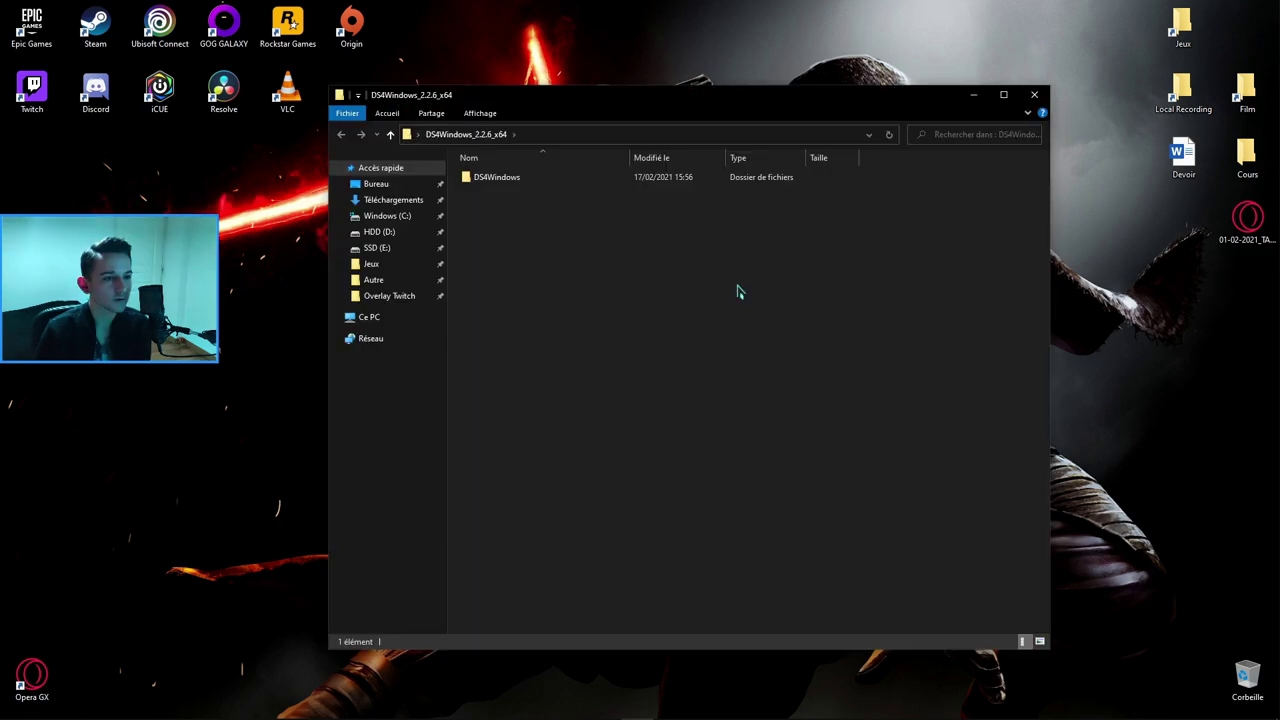
{"action": "double_click", "coordinate": [541, 182]}
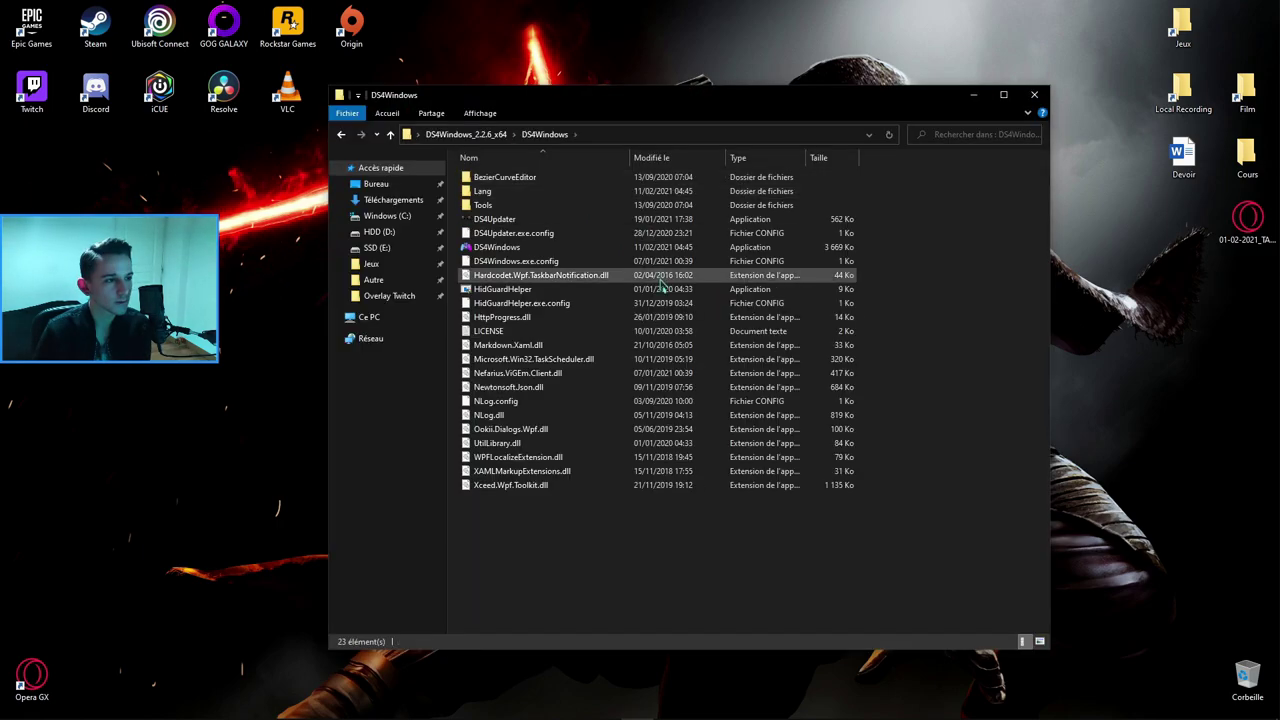
{"action": "double_click", "coordinate": [556, 249]}
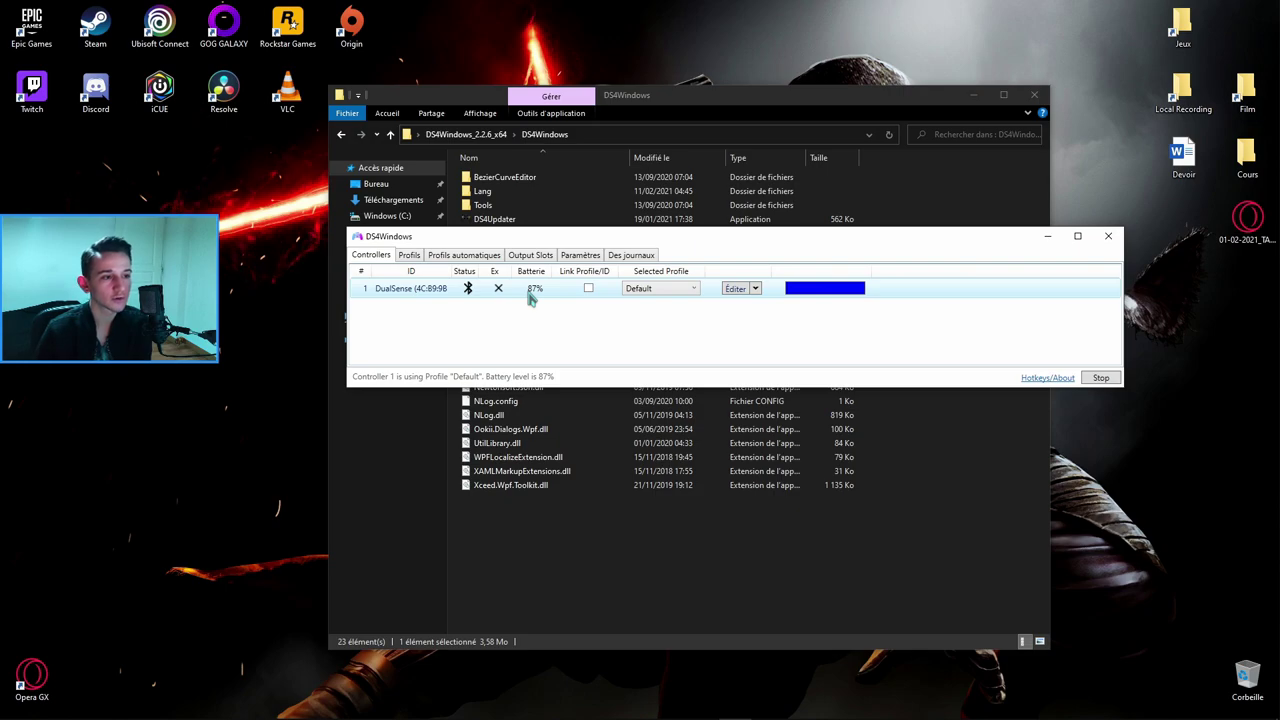
Inspect the custom lightbar colour options of the connected DualSense controller and close the colour picker.
{"action": "left_click", "coordinate": [755, 288]}
{"action": "left_click", "coordinate": [760, 318]}
{"action": "left_click_drag", "start_coordinate": [162, 97], "coordinate": [963, 177]}
{"action": "double_click", "coordinate": [1010, 270]}
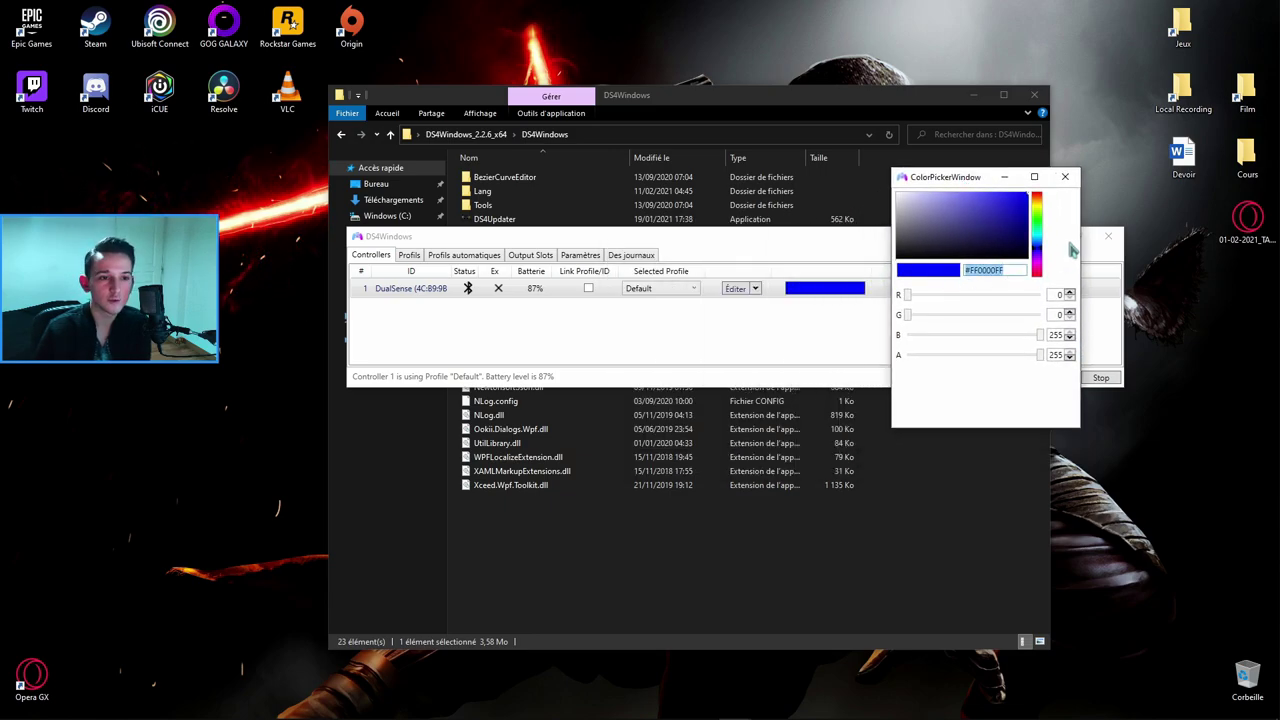
{"action": "left_click", "coordinate": [1065, 178]}
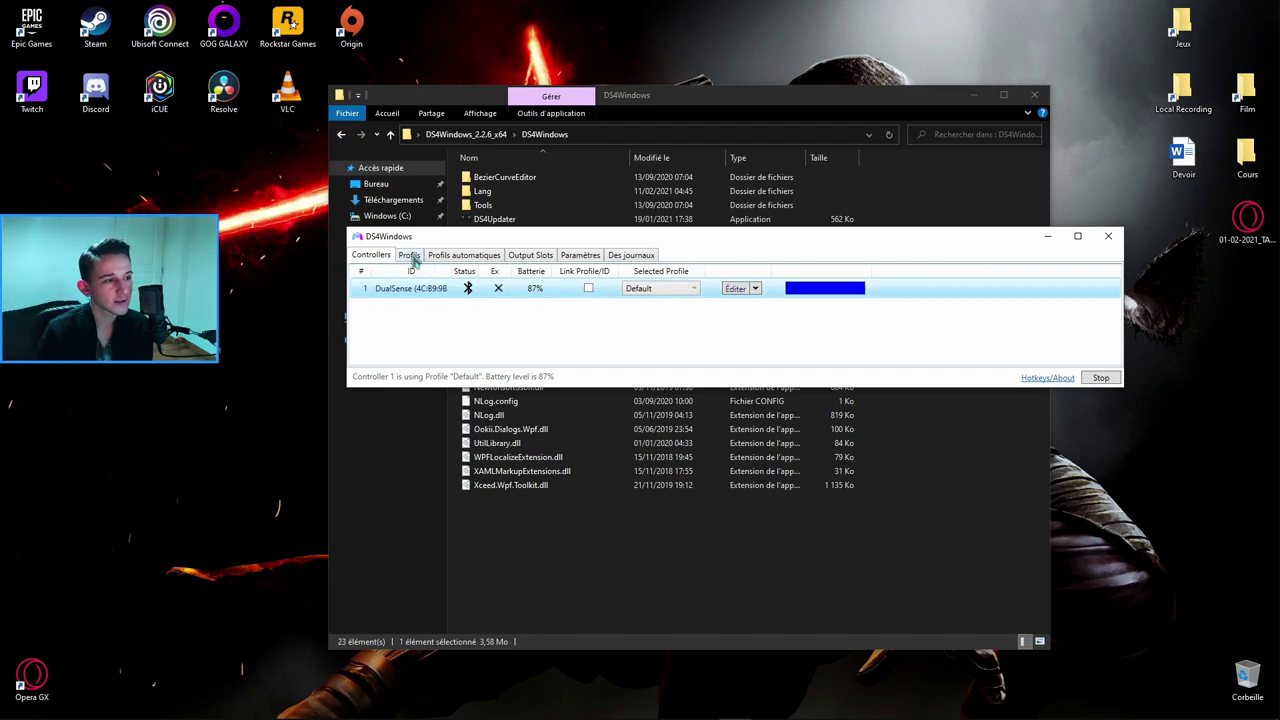
Create a new controller profile based on the predefined preset Une manette de jeu.
{"action": "left_click", "coordinate": [409, 255]}
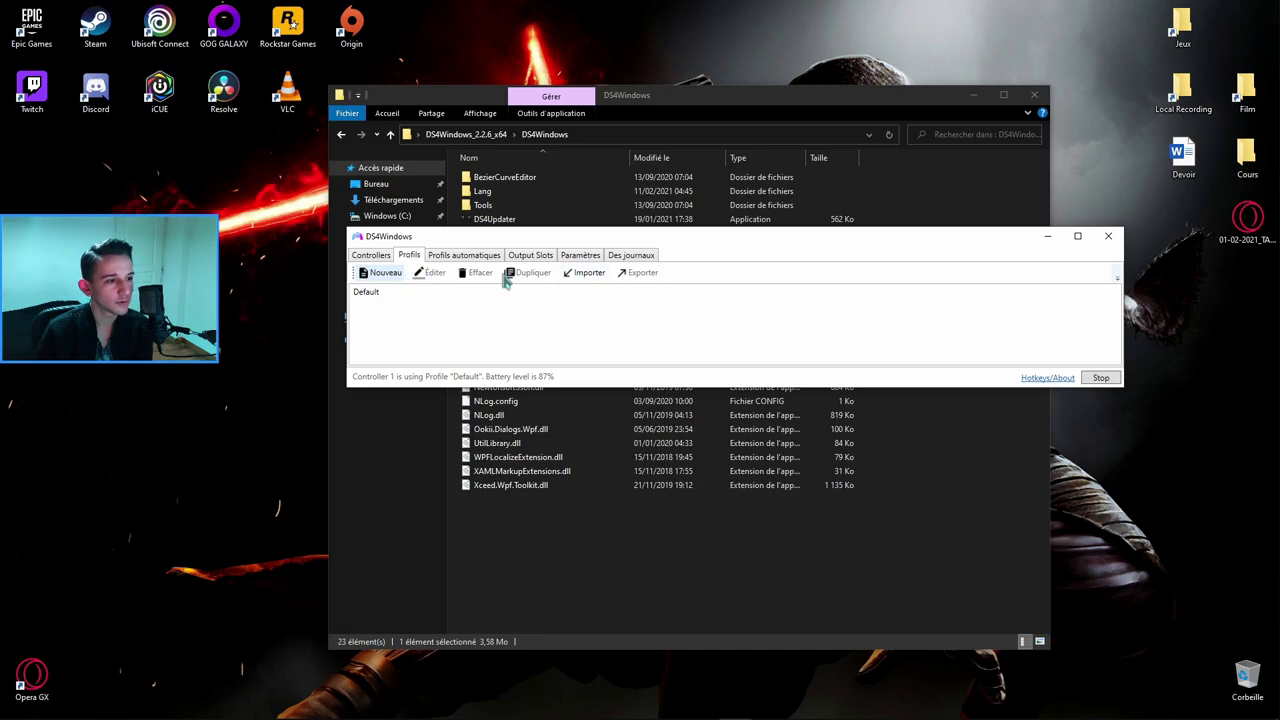
{"action": "left_click", "coordinate": [384, 273]}
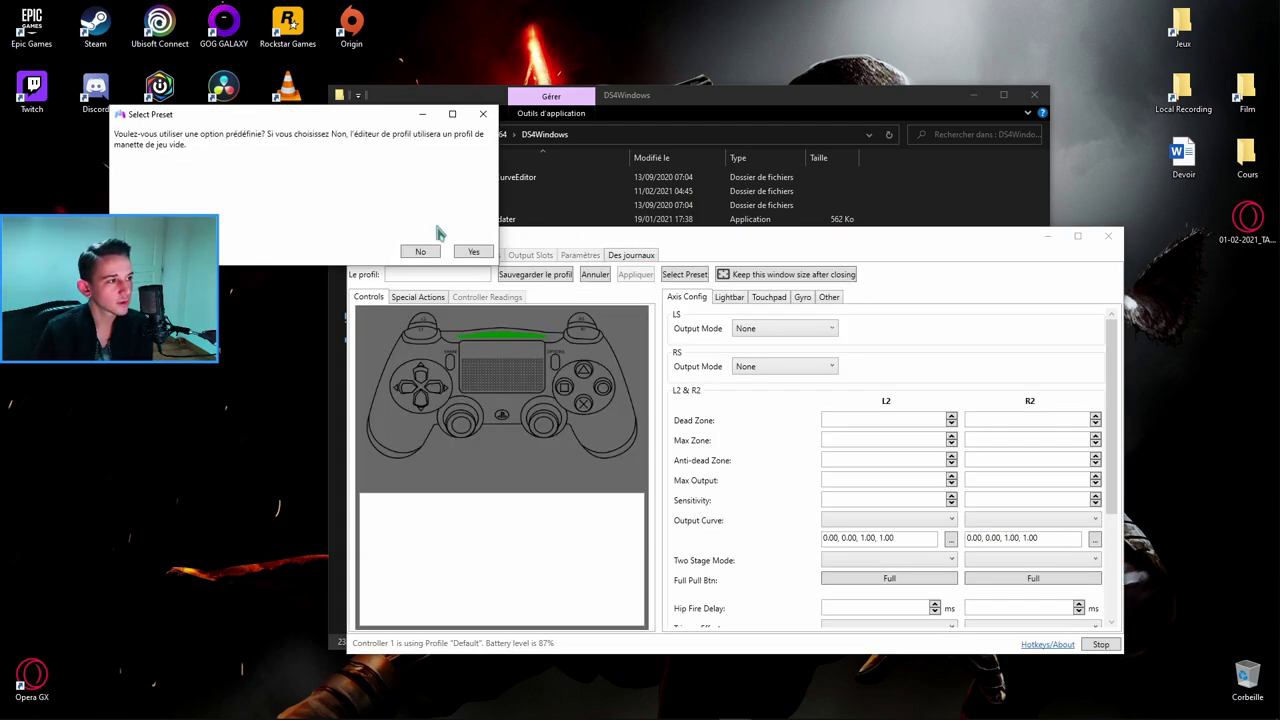
{"action": "left_click_drag", "start_coordinate": [172, 121], "coordinate": [240, 129]}
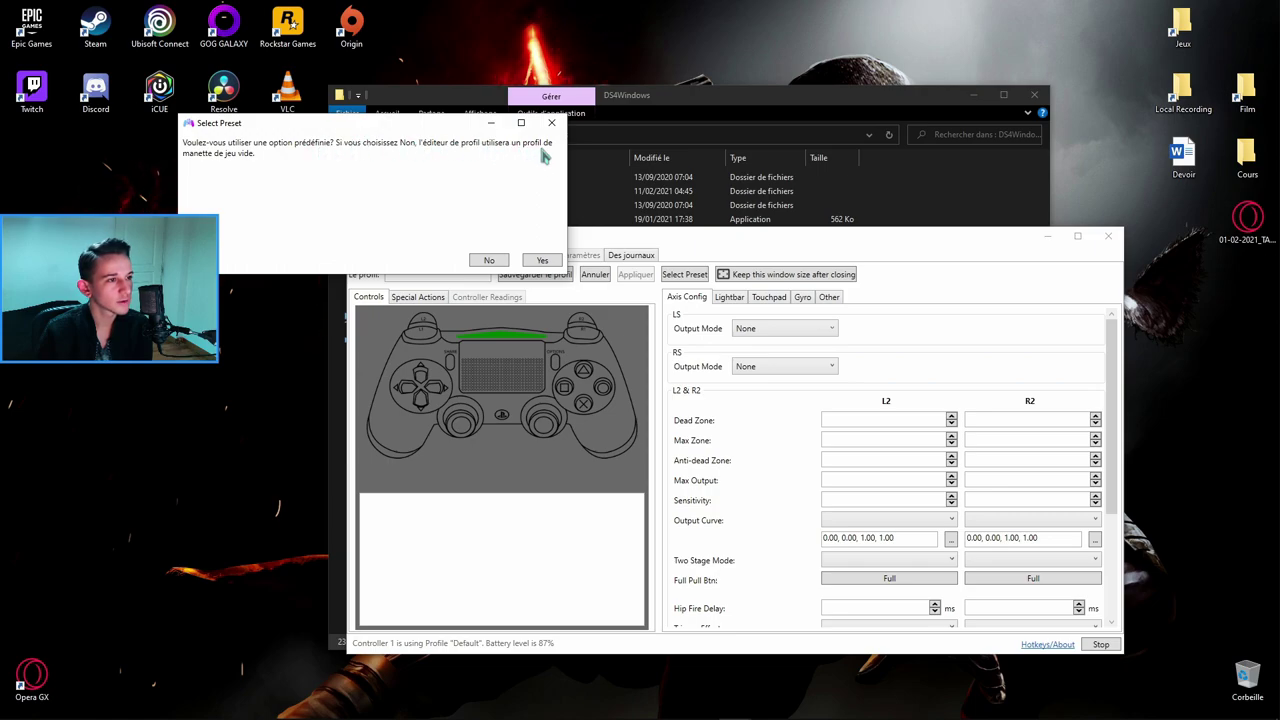
{"action": "left_click", "coordinate": [541, 262]}
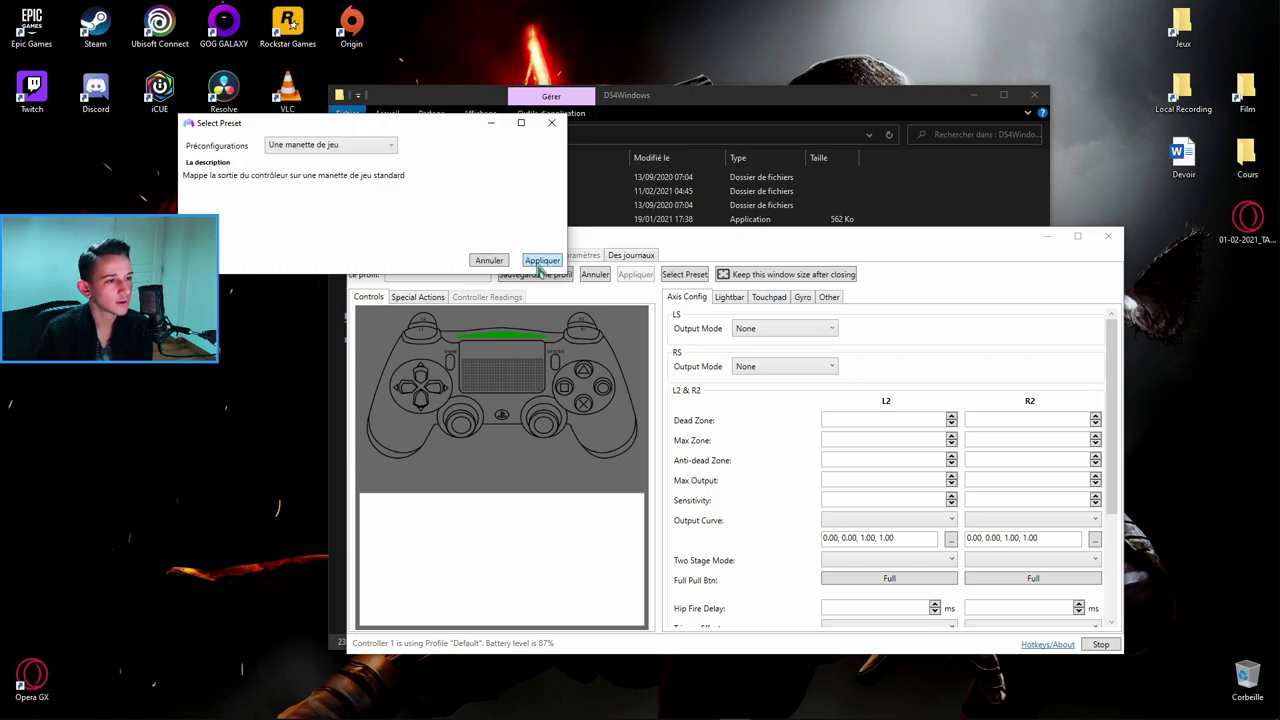
{"action": "left_click", "coordinate": [337, 147]}
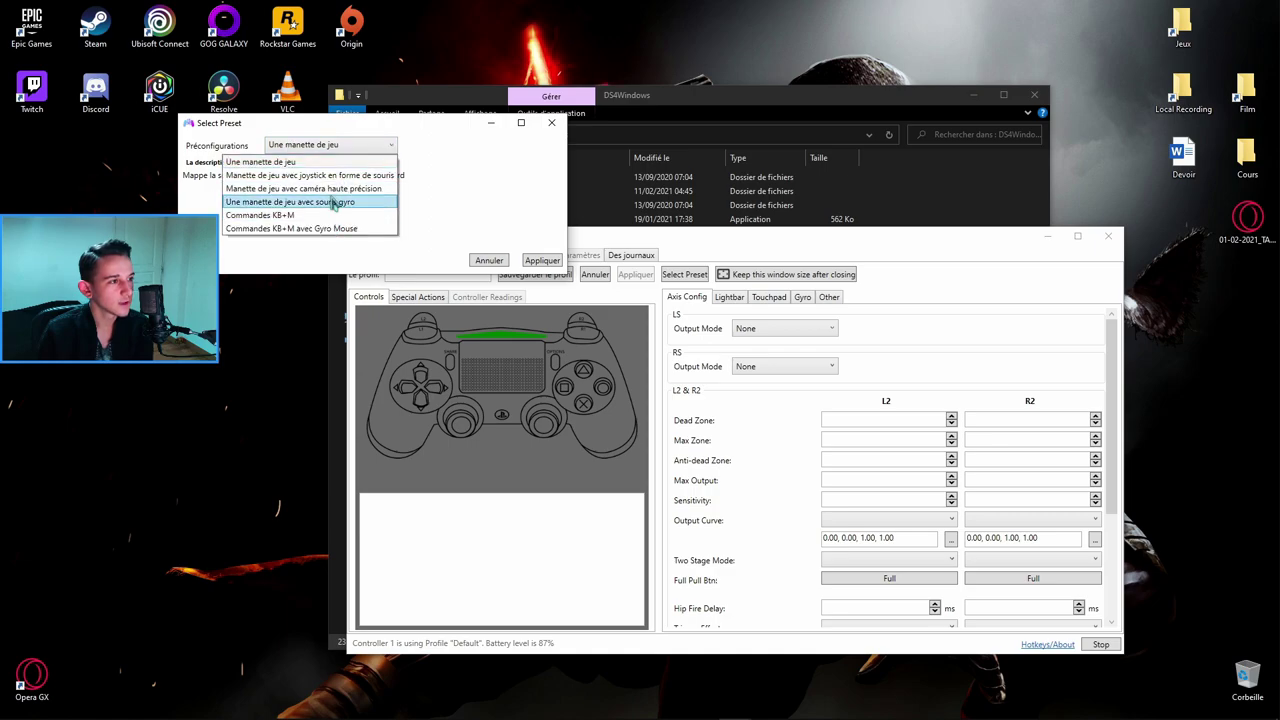
{"action": "left_click", "coordinate": [320, 162]}
{"action": "left_click", "coordinate": [541, 261]}
{"action": "left_click_drag", "start_coordinate": [694, 237], "coordinate": [666, 171]}
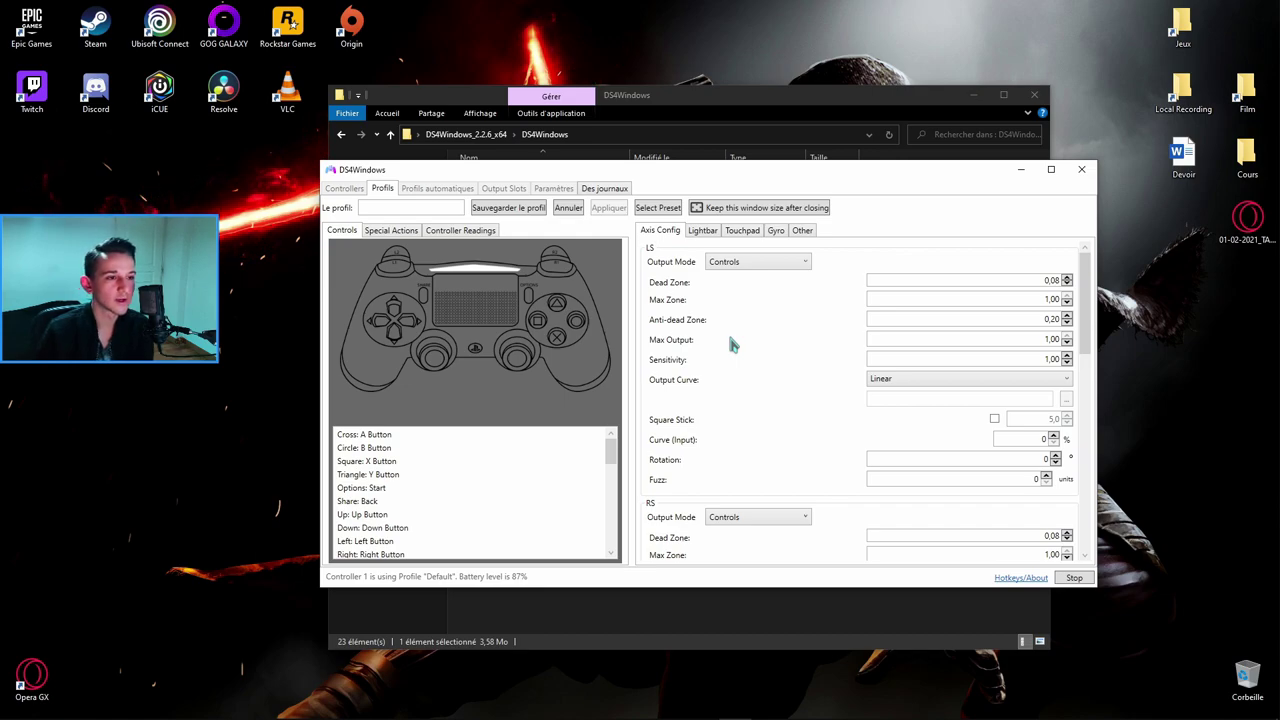
Review the new profile's Axis Config settings for both sticks and the available lightbar modes, with the lightbar in Normal mode.
{"action": "scroll", "coordinate": [780, 377], "scroll_direction": "down", "scroll_amount": 5}
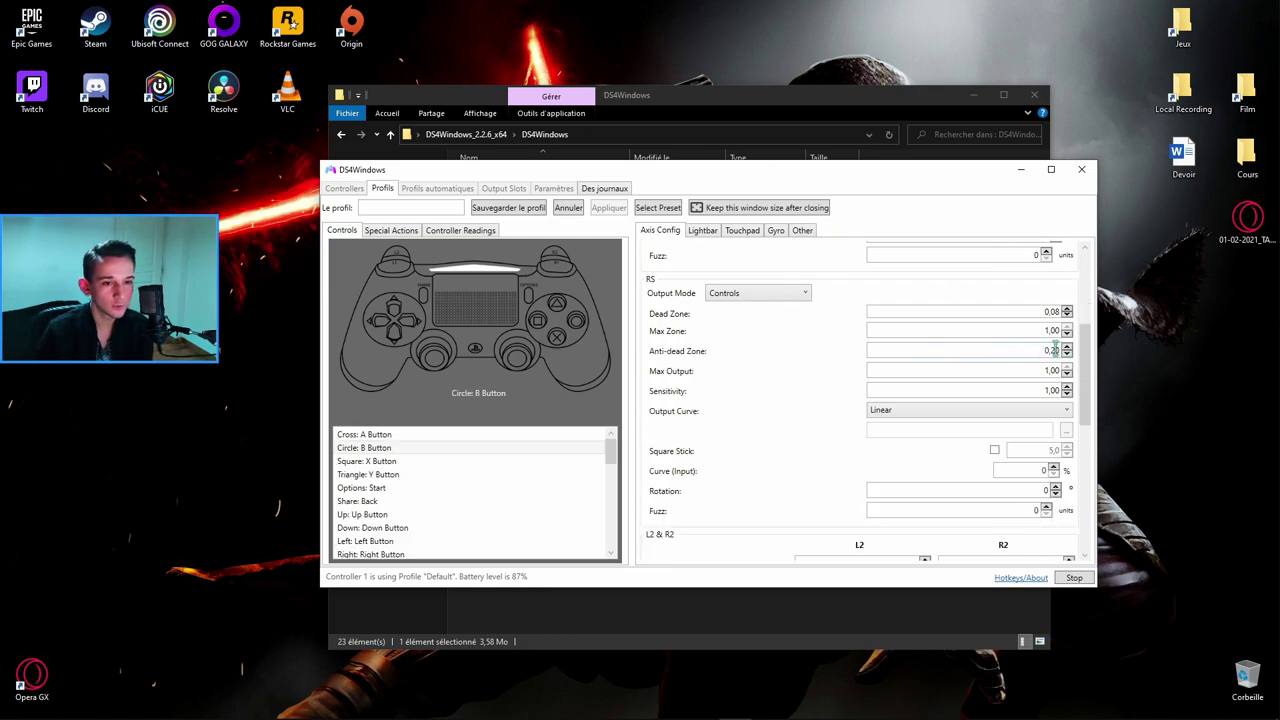
{"action": "left_click_drag", "start_coordinate": [1085, 372], "coordinate": [1122, 247]}
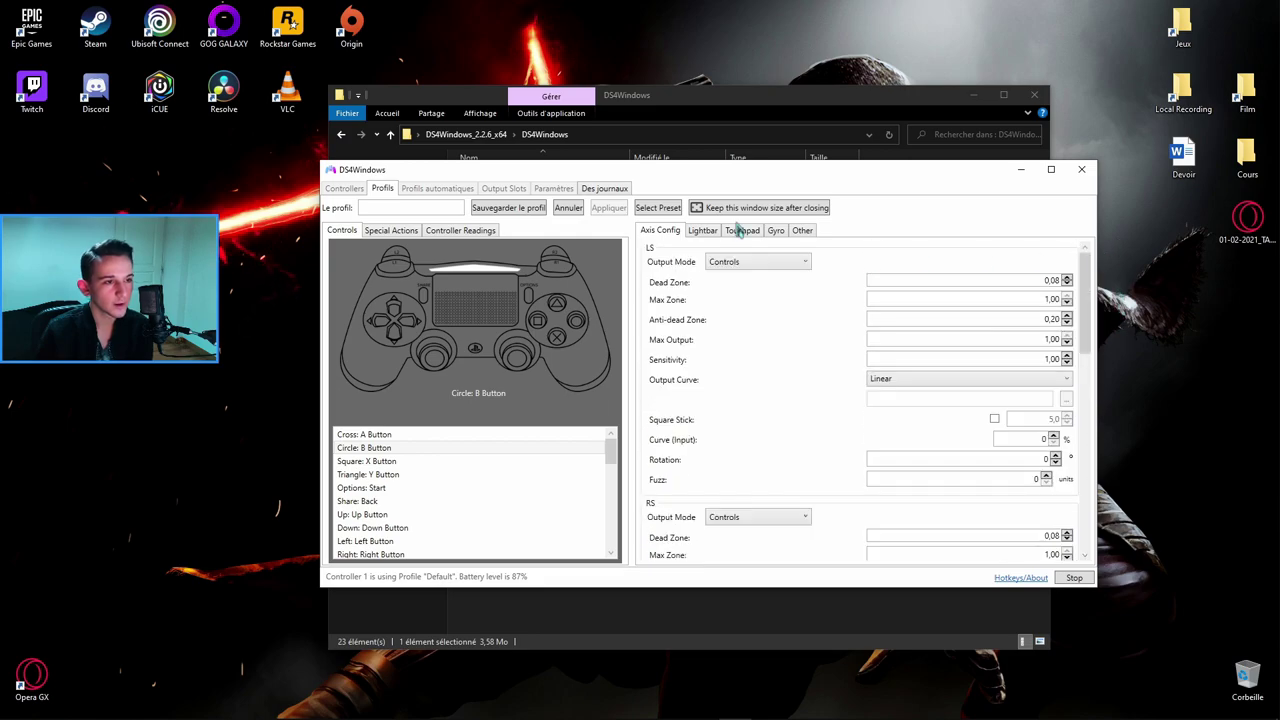
{"action": "left_click", "coordinate": [704, 230]}
{"action": "left_click", "coordinate": [700, 250]}
{"action": "left_click", "coordinate": [737, 283]}
{"action": "left_click", "coordinate": [722, 252]}
{"action": "left_click", "coordinate": [728, 266]}
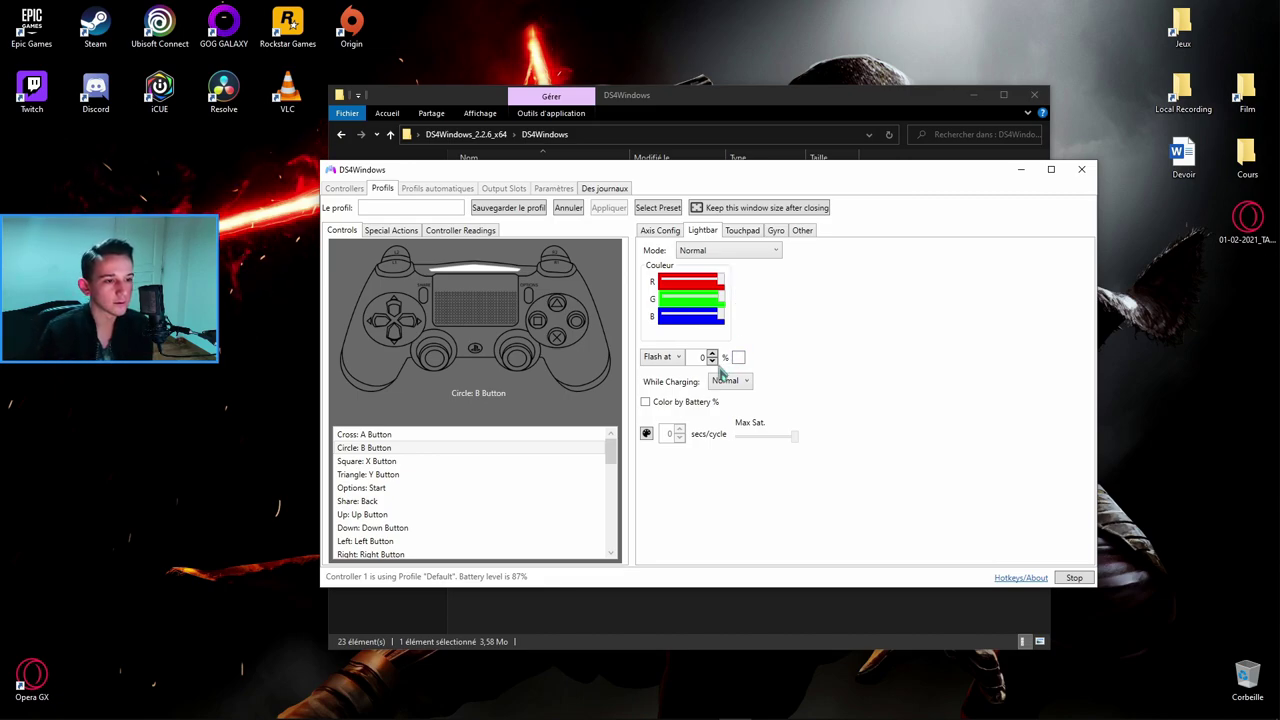
Set the lightbar's Flash at battery level to -10%.
{"action": "left_click", "coordinate": [668, 358]}
{"action": "left_click", "coordinate": [666, 380]}
{"action": "scroll", "coordinate": [706, 358], "scroll_direction": "down", "scroll_amount": 10}
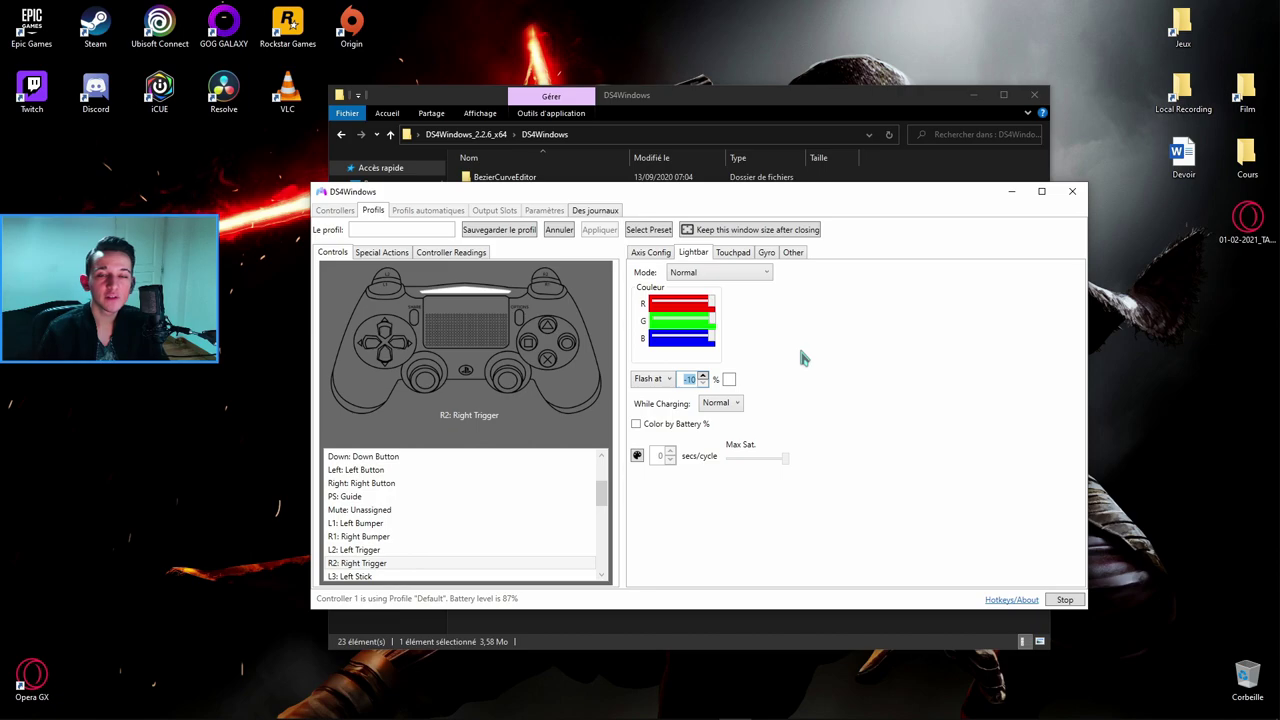
Name the new profile PS5, save it, and select it in the profile list.
{"action": "left_click", "coordinate": [403, 227]}
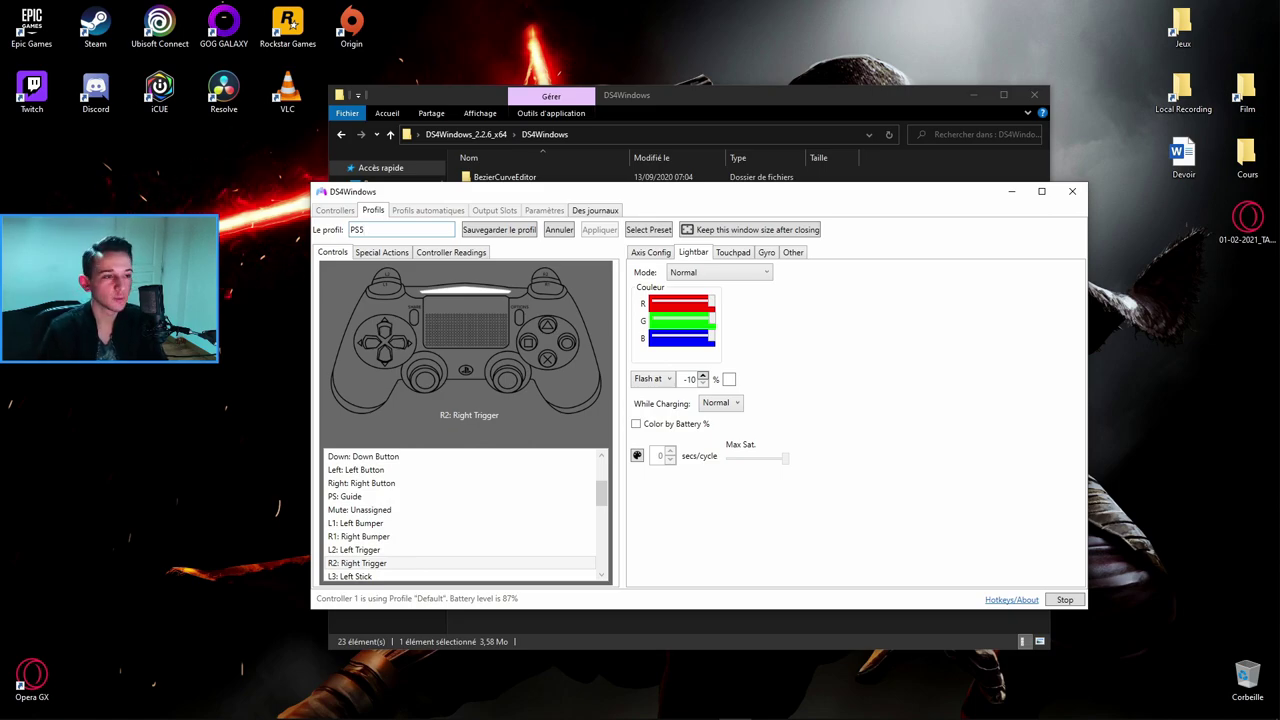
{"action": "left_click", "coordinate": [502, 235]}
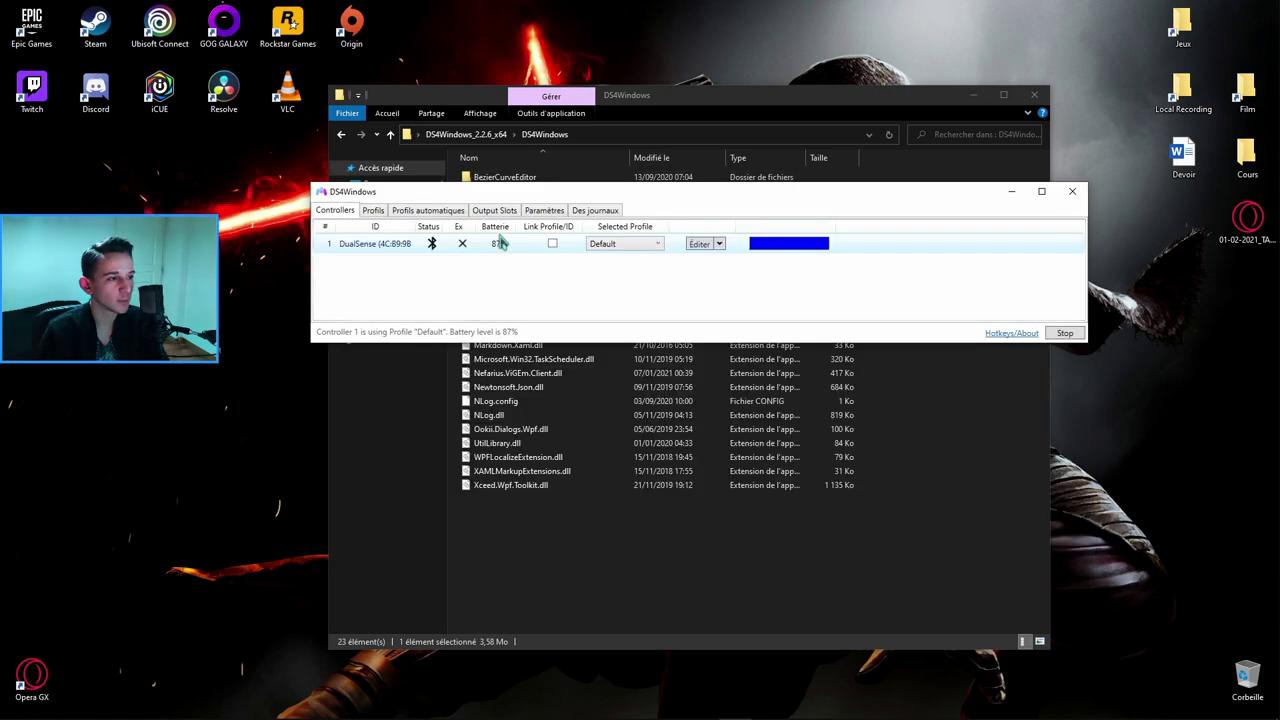
{"action": "left_click", "coordinate": [372, 210]}
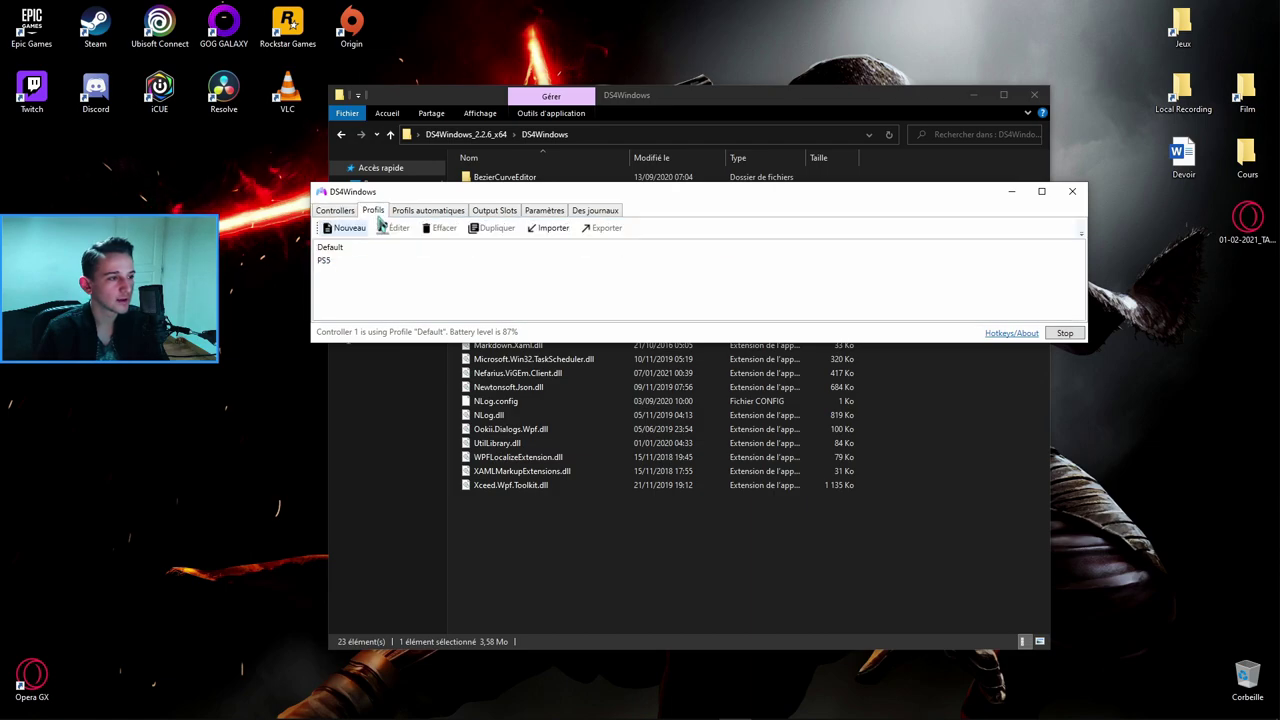
{"action": "left_click", "coordinate": [333, 249]}
{"action": "left_click", "coordinate": [390, 262]}
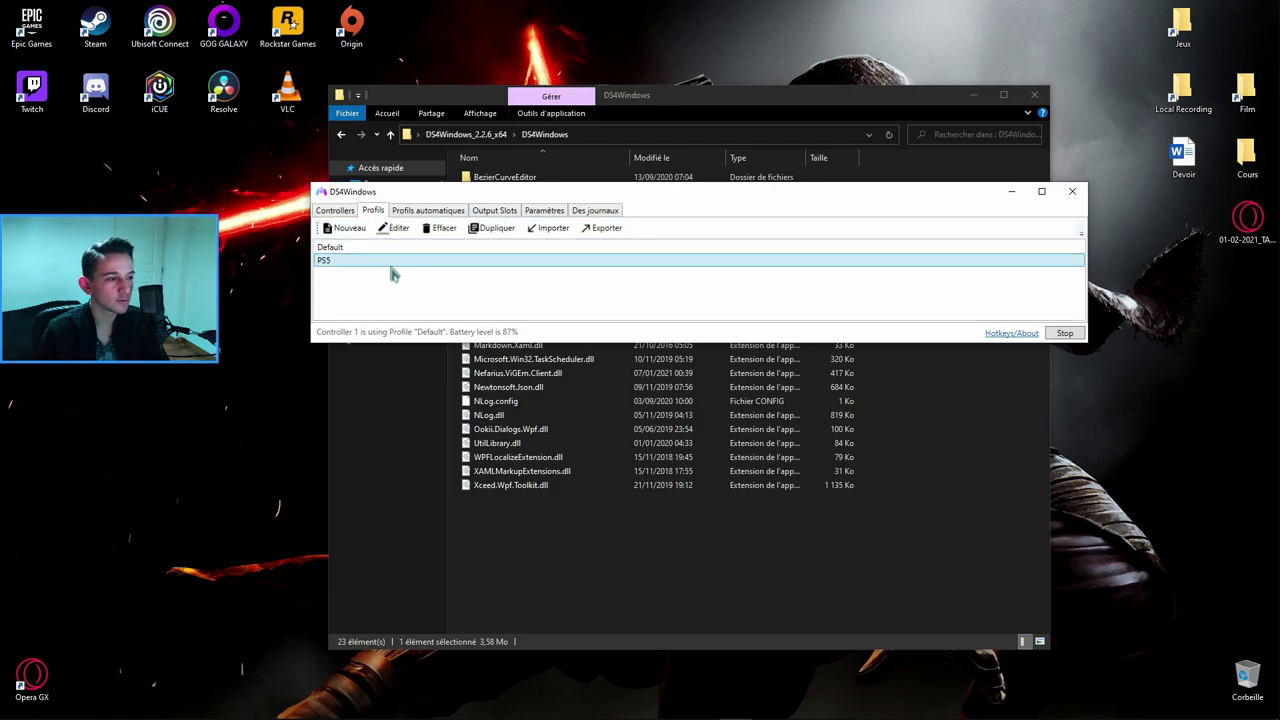
Assign the PS5 profile to the connected DualSense controller.
{"action": "left_click", "coordinate": [334, 212]}
{"action": "left_click", "coordinate": [643, 249]}
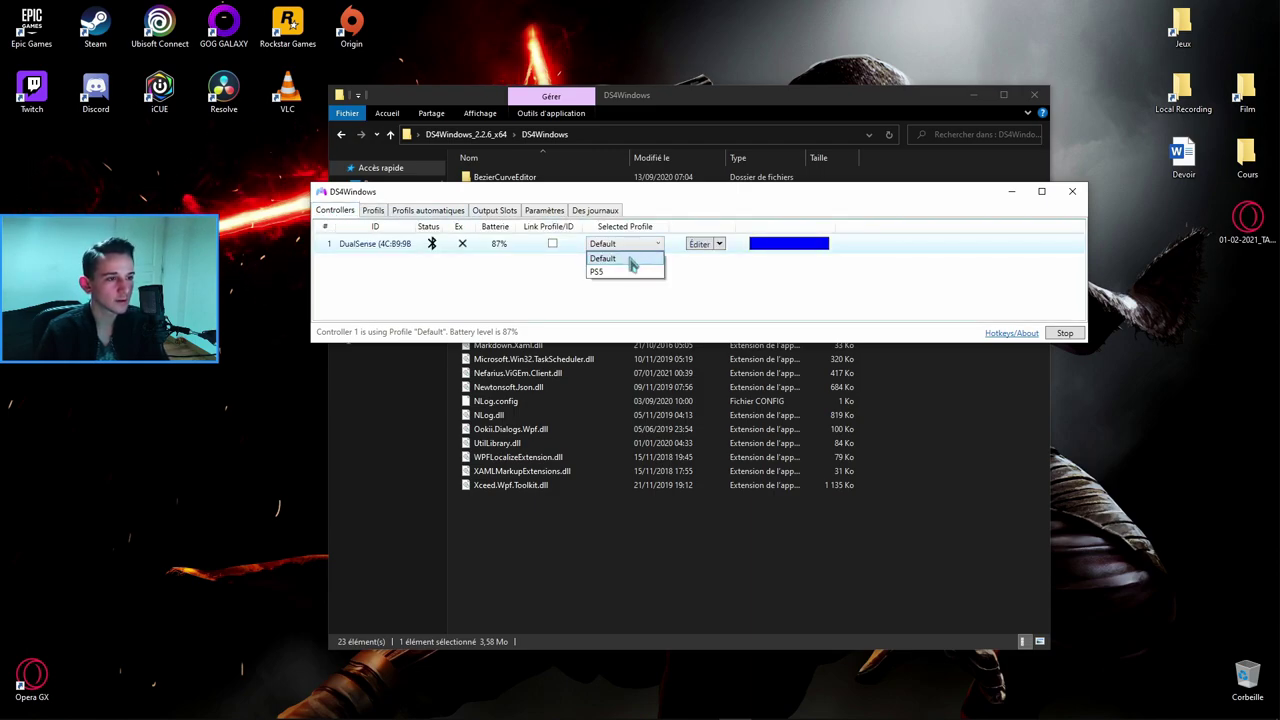
{"action": "left_click", "coordinate": [629, 270]}
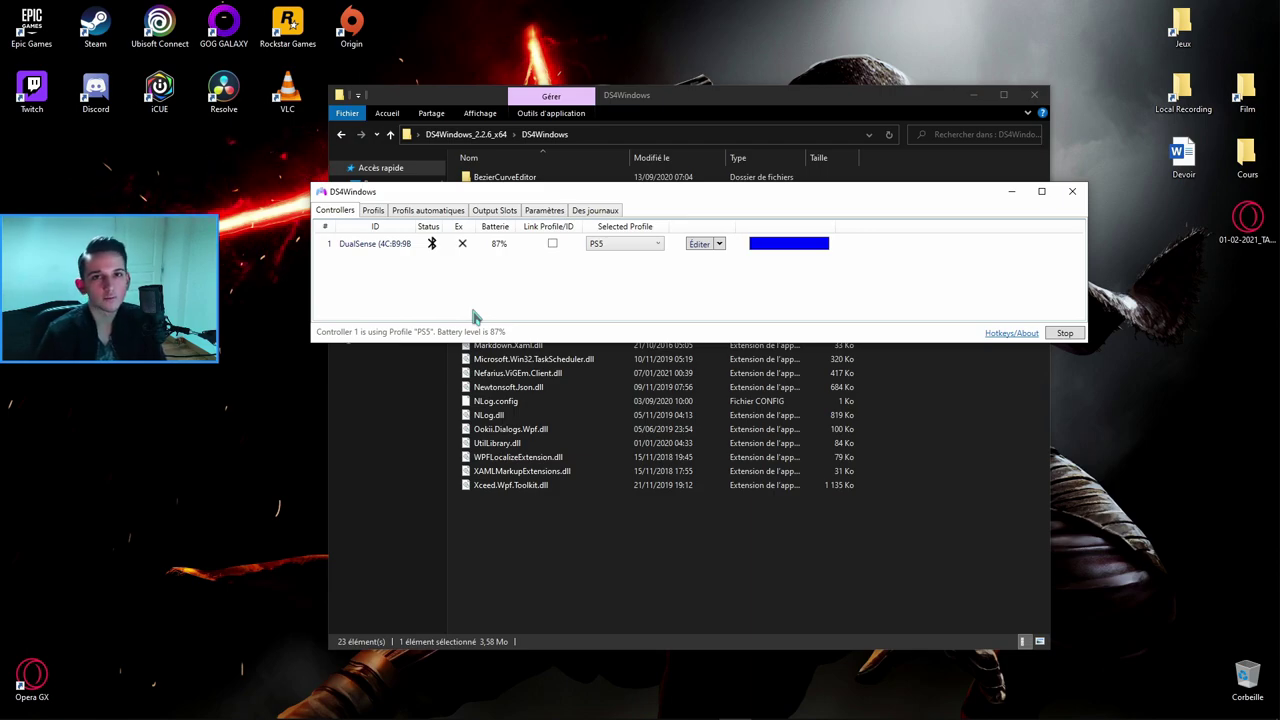
Move the DS4Windows subfolder out of the DS4Windows_2.2.6_x64 folder onto the desktop and close the folder window.
{"action": "key", "text": "super+d"}
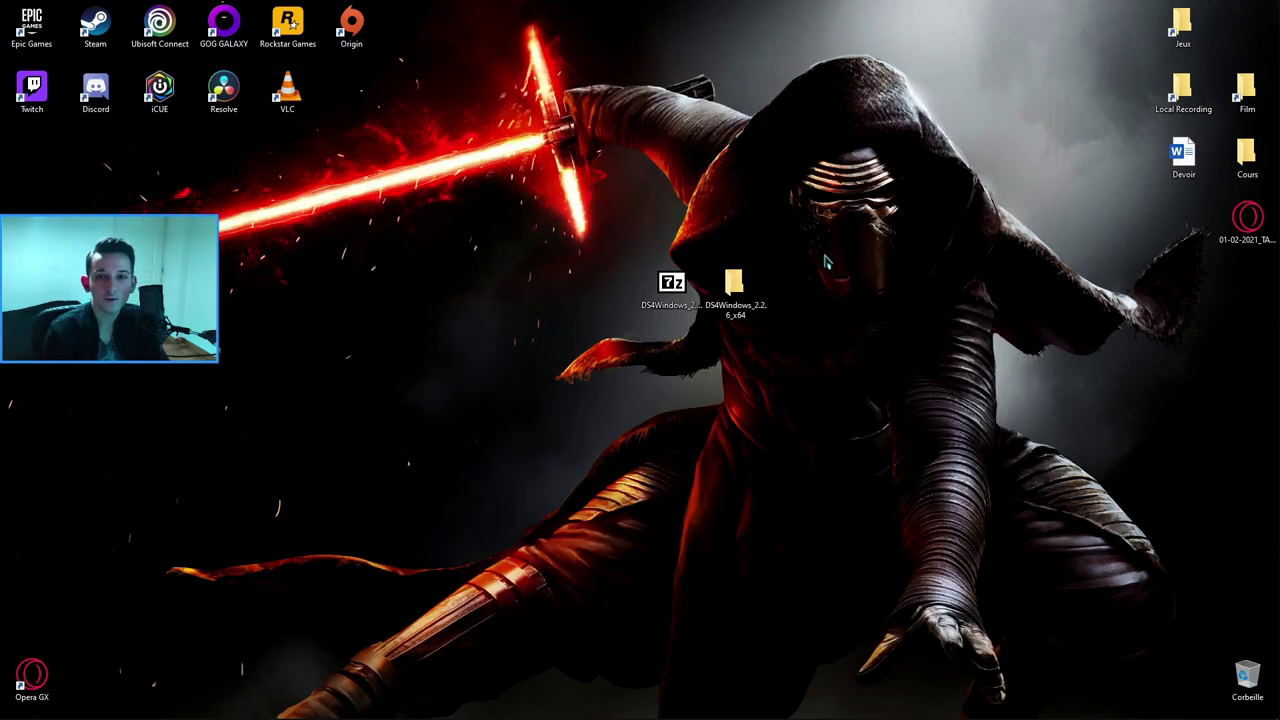
{"action": "double_click", "coordinate": [735, 285]}
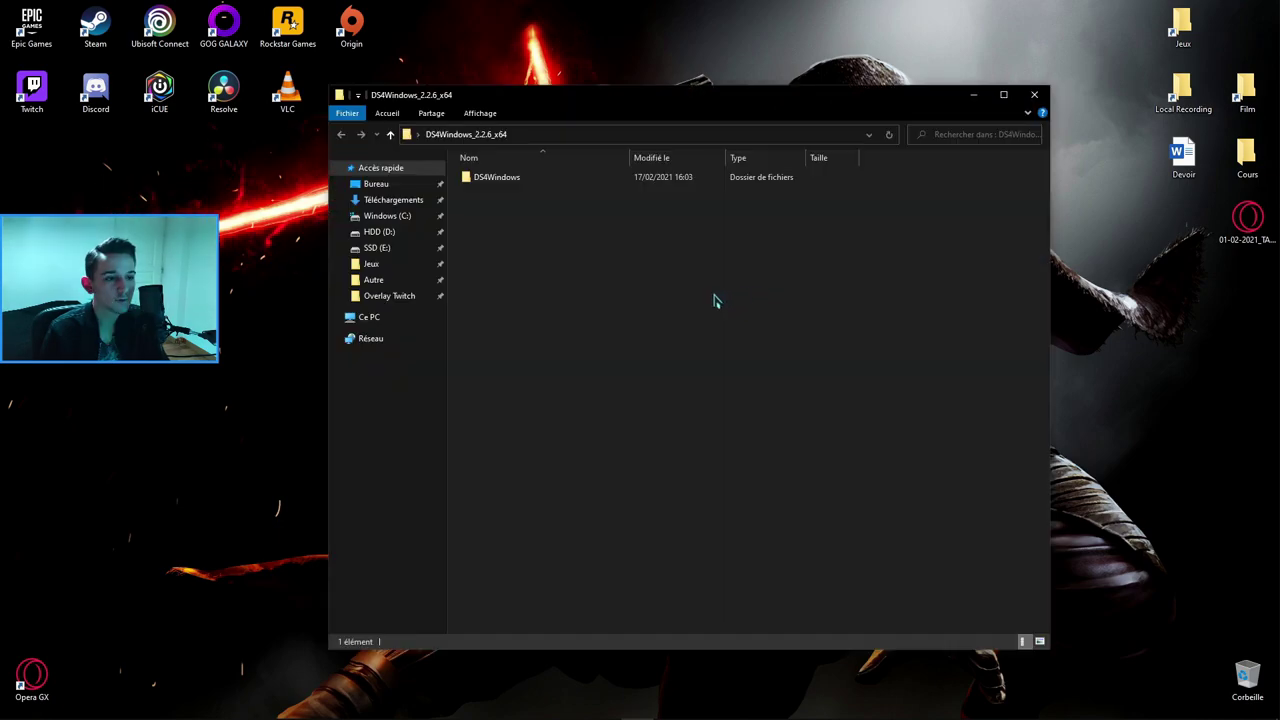
{"action": "left_click_drag", "start_coordinate": [514, 180], "coordinate": [730, 294]}
{"action": "left_click", "coordinate": [1034, 95]}
Delete the DS4Windows archive and the DS4Windows_2.2.6_x64 folder from the desktop, and permanently empty the Recycle Bin.
{"action": "left_click_drag", "start_coordinate": [973, 408], "coordinate": [522, 260]}
{"action": "key", "text": "Delete"}
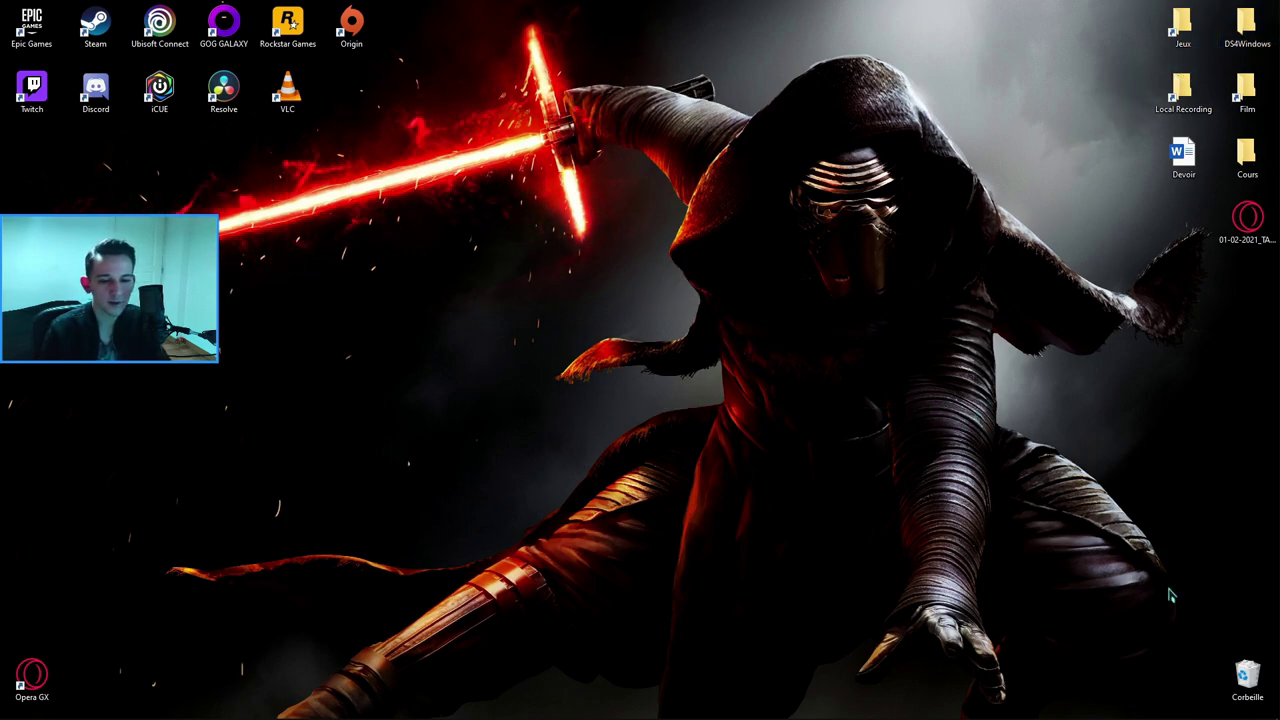
{"action": "right_click", "coordinate": [1246, 668]}
{"action": "left_click", "coordinate": [1089, 585]}
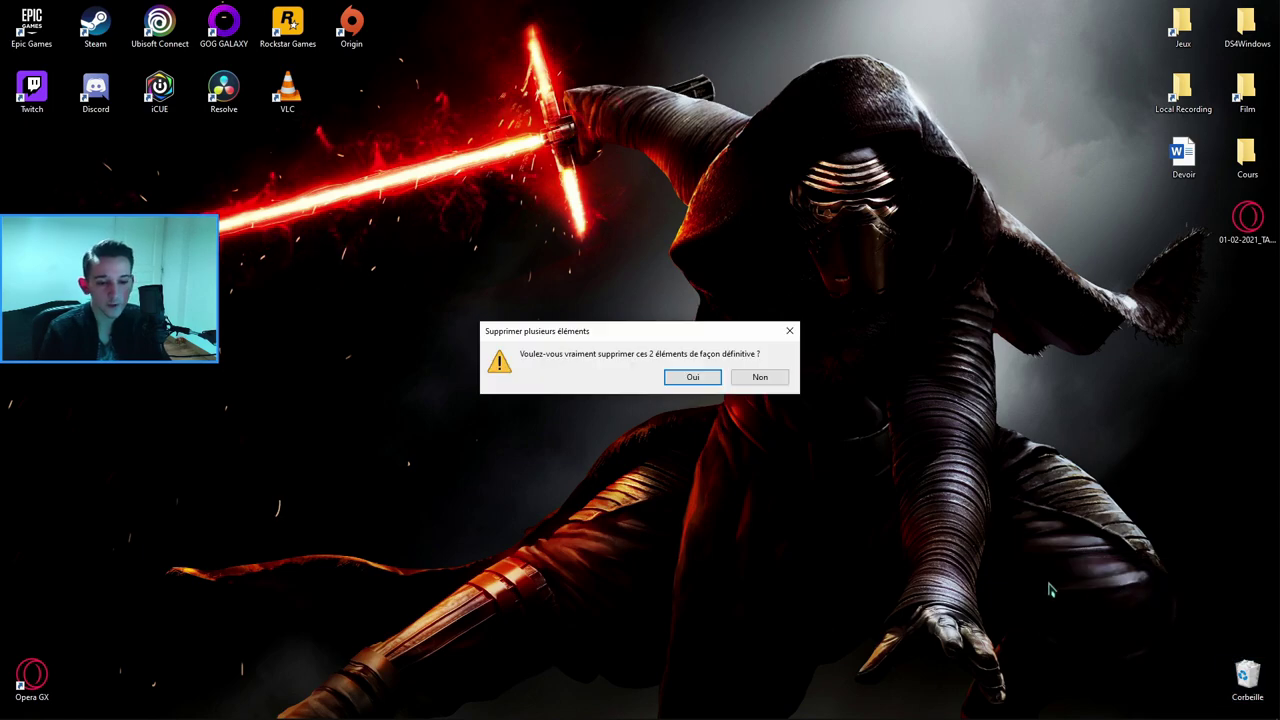
{"action": "left_click", "coordinate": [695, 378]}
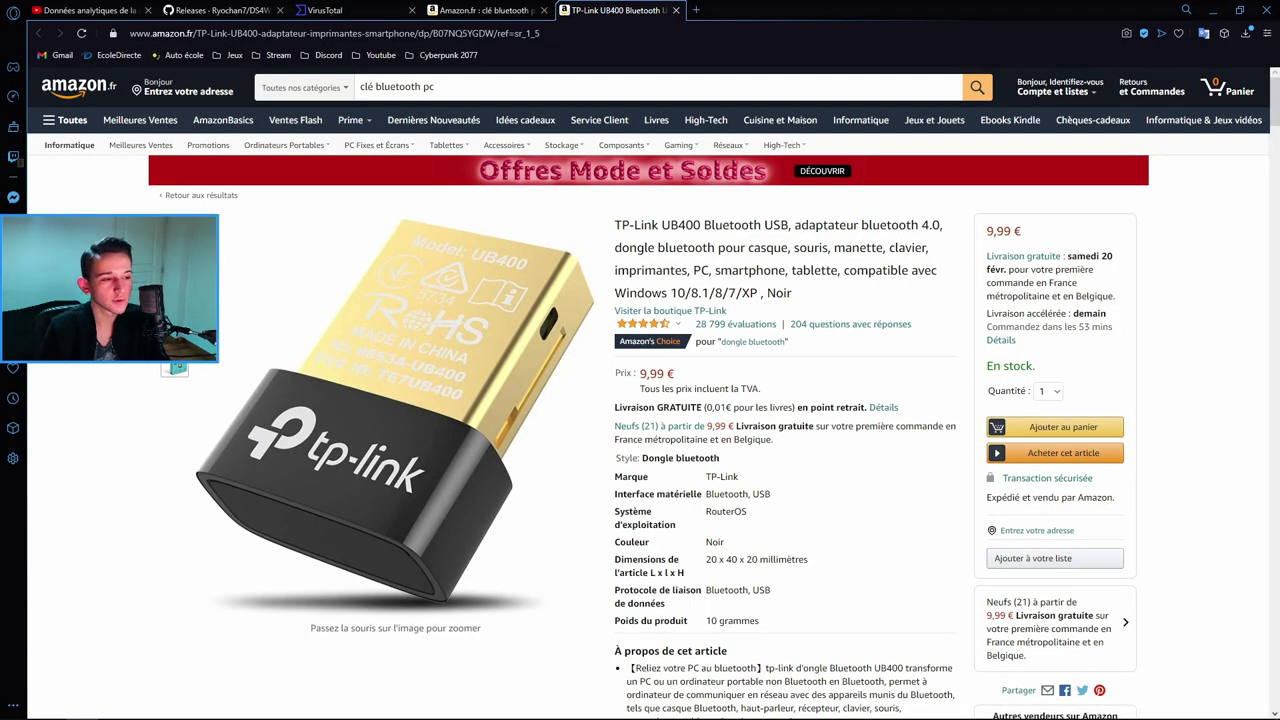
Switch to Opera GX and examine the brand and Bluetooth version in the TP-Link UB400 adapter's Amazon title.
{"action": "mouse_move", "coordinate": [327, 312]}
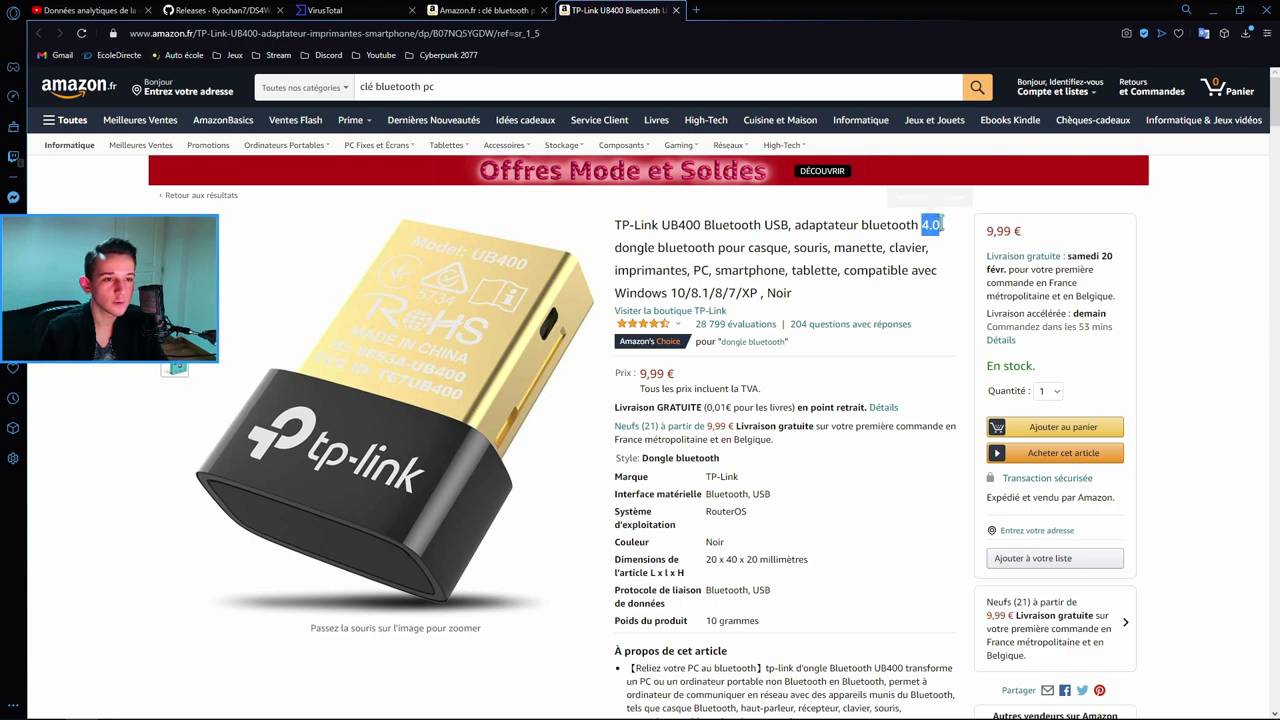
{"action": "left_click_drag", "start_coordinate": [942, 224], "coordinate": [1080, 236]}
{"action": "left_click", "coordinate": [938, 224]}
{"action": "left_click", "coordinate": [938, 224]}
{"action": "left_click", "coordinate": [930, 220]}
{"action": "left_click", "coordinate": [938, 224]}
{"action": "left_click", "coordinate": [1108, 242]}
{"action": "left_click_drag", "start_coordinate": [998, 497], "coordinate": [1193, 487]}
{"action": "left_click", "coordinate": [1193, 487]}
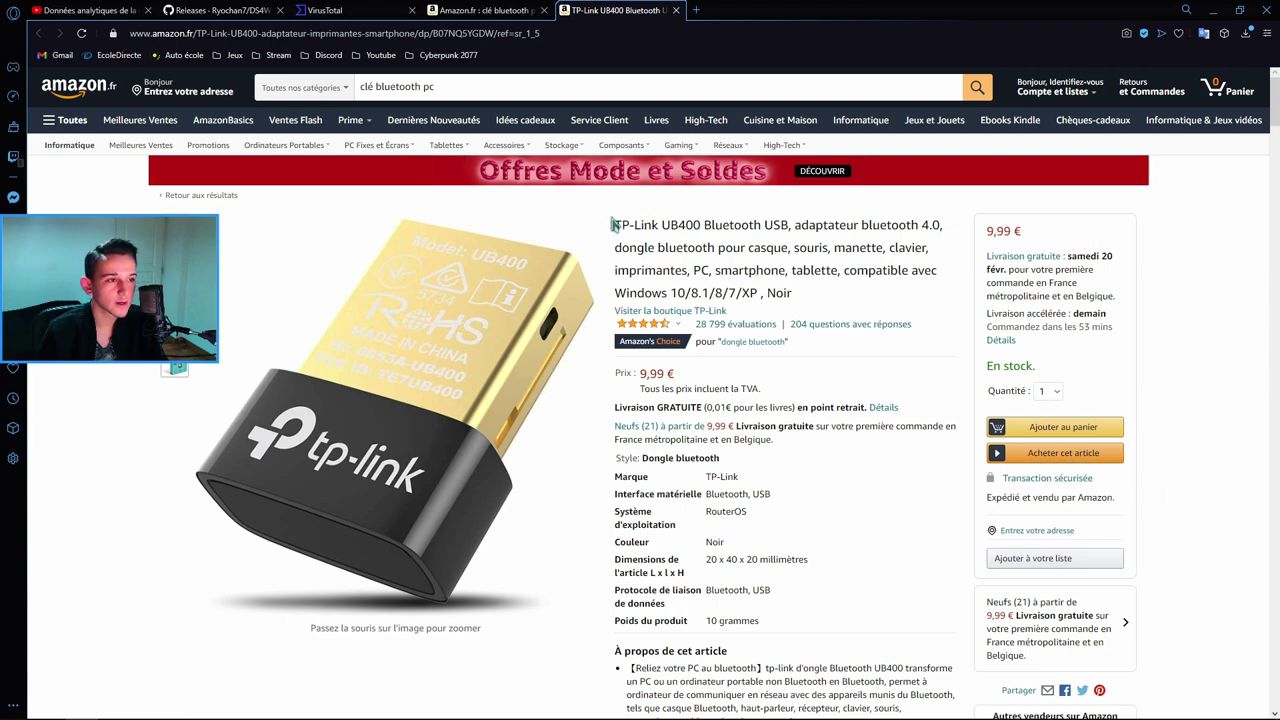
{"action": "left_click_drag", "start_coordinate": [617, 224], "coordinate": [656, 226]}
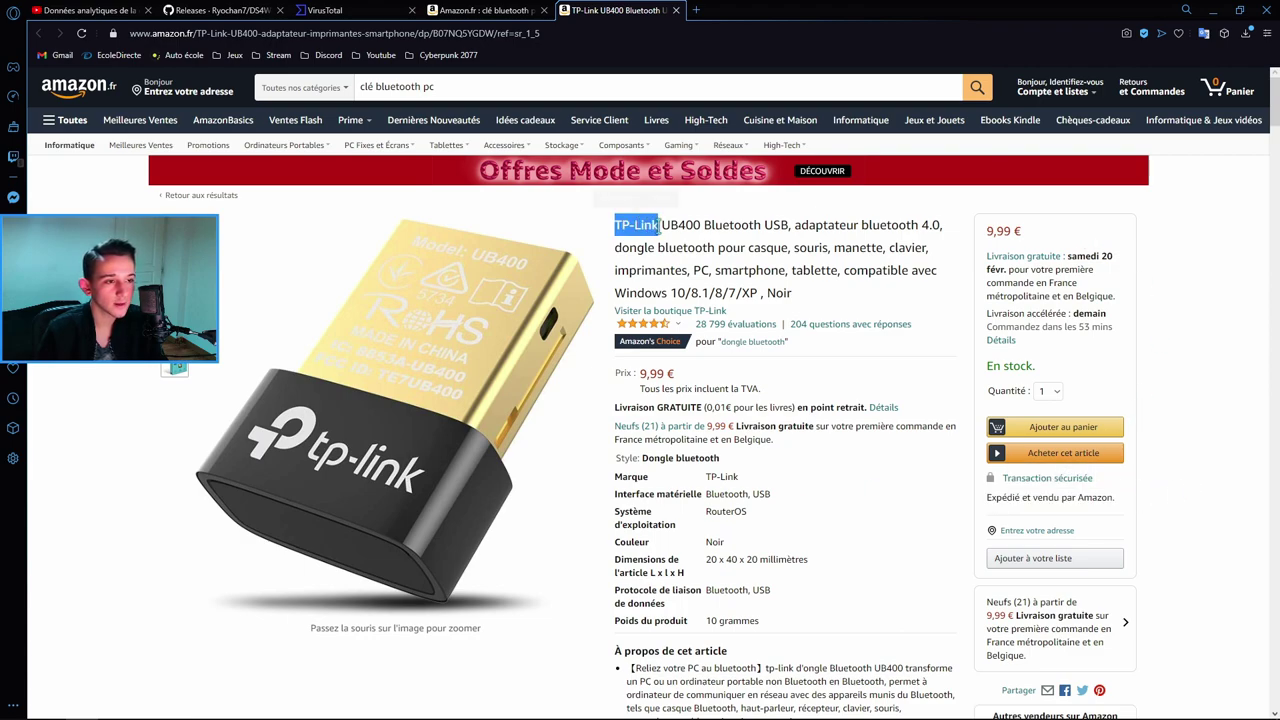
{"action": "left_click", "coordinate": [658, 225]}
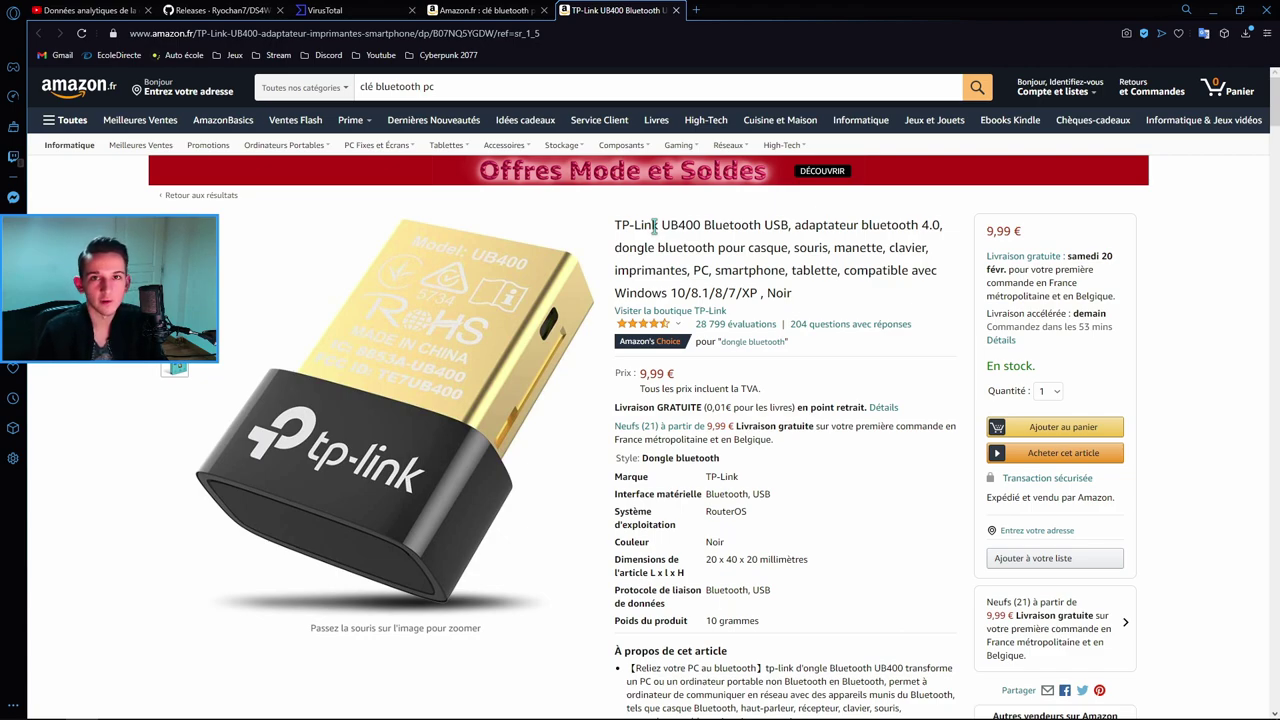
Browse the Amazon search results for clé bluetooth pc to compare other USB Bluetooth adapters and their prices.
{"action": "key", "text": "ctrl+shift+Tab"}
{"action": "scroll", "coordinate": [645, 309], "scroll_direction": "down", "scroll_amount": 3}
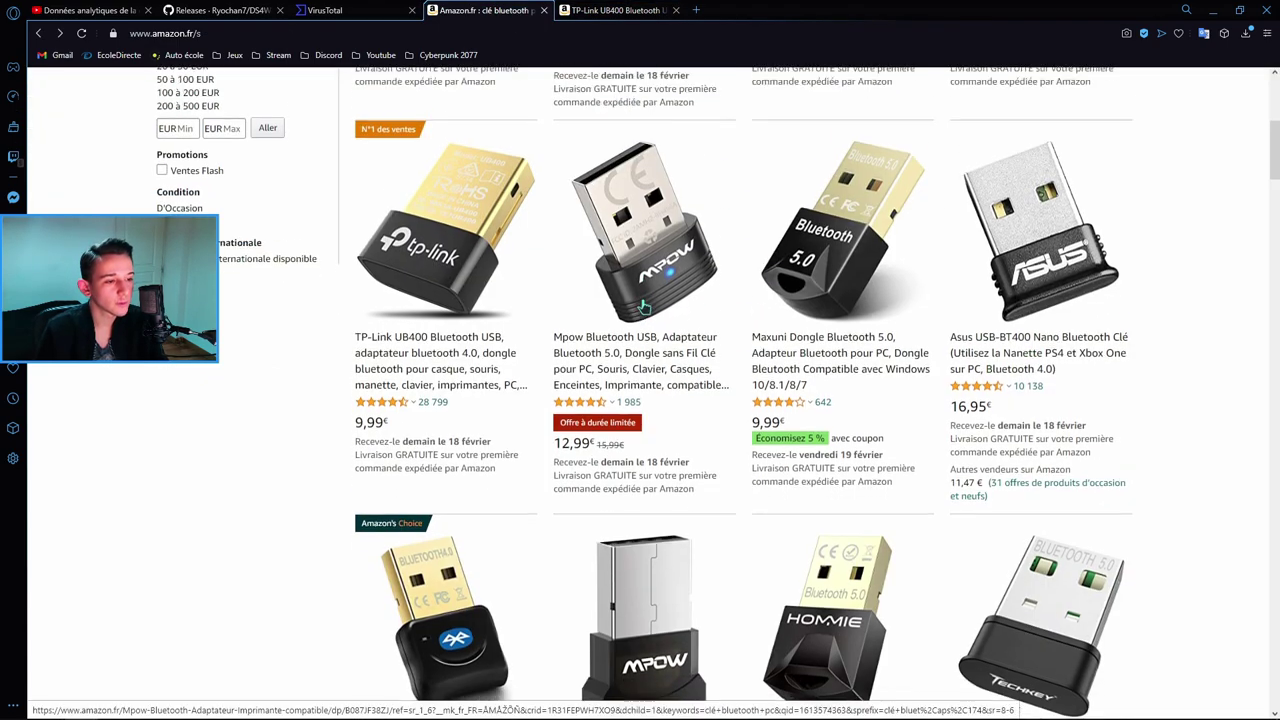
{"action": "scroll", "coordinate": [645, 309], "scroll_direction": "down", "scroll_amount": 4}
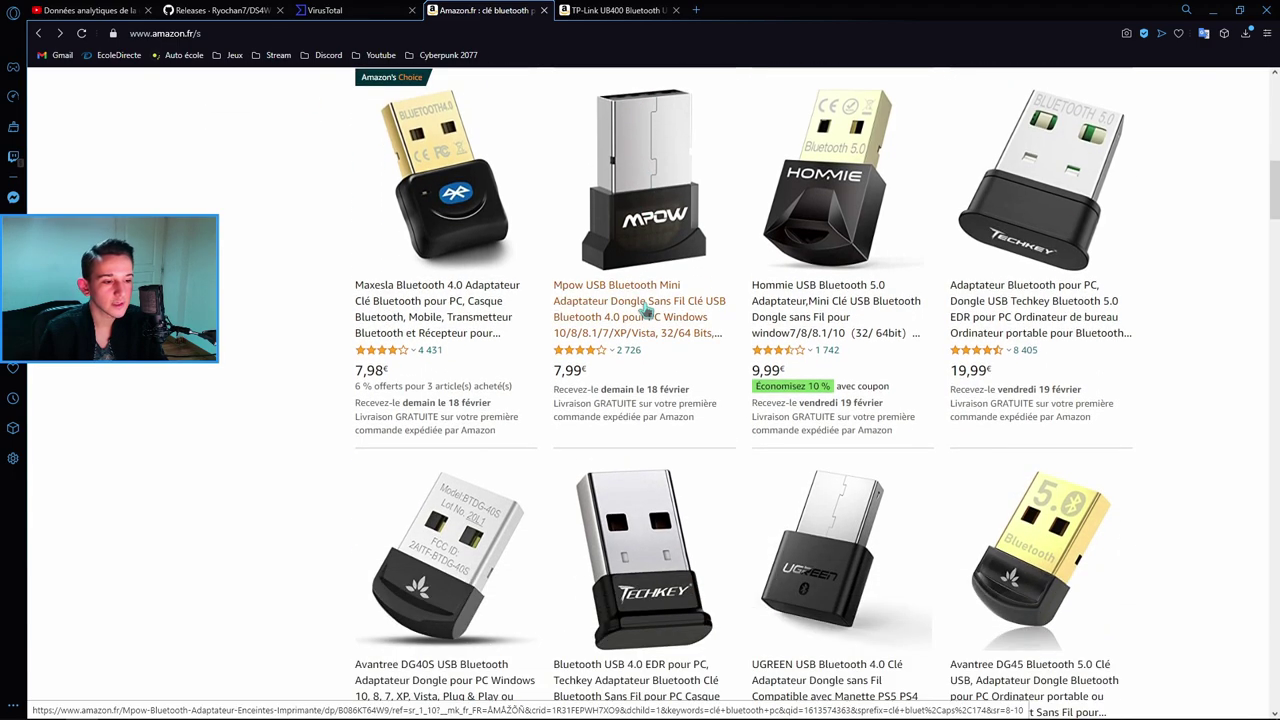
{"action": "scroll", "coordinate": [645, 309], "scroll_direction": "down", "scroll_amount": 6}
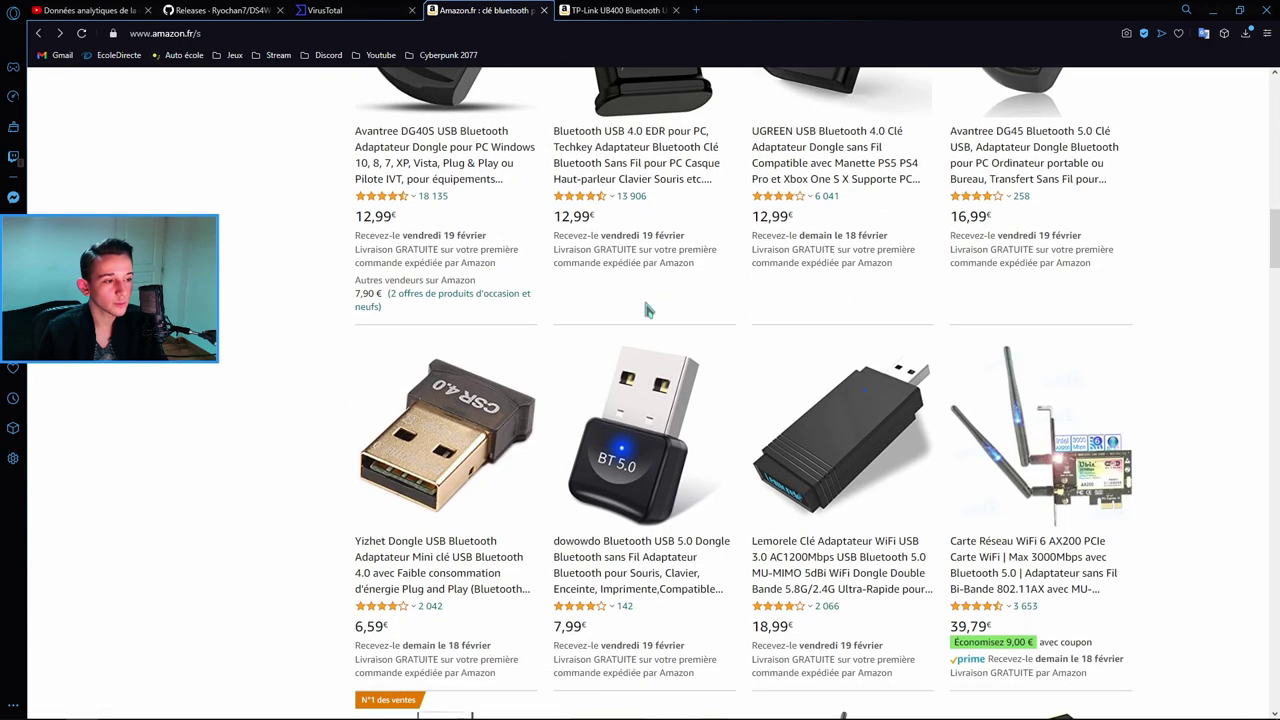
{"action": "scroll", "coordinate": [645, 310], "scroll_direction": "down", "scroll_amount": 3}
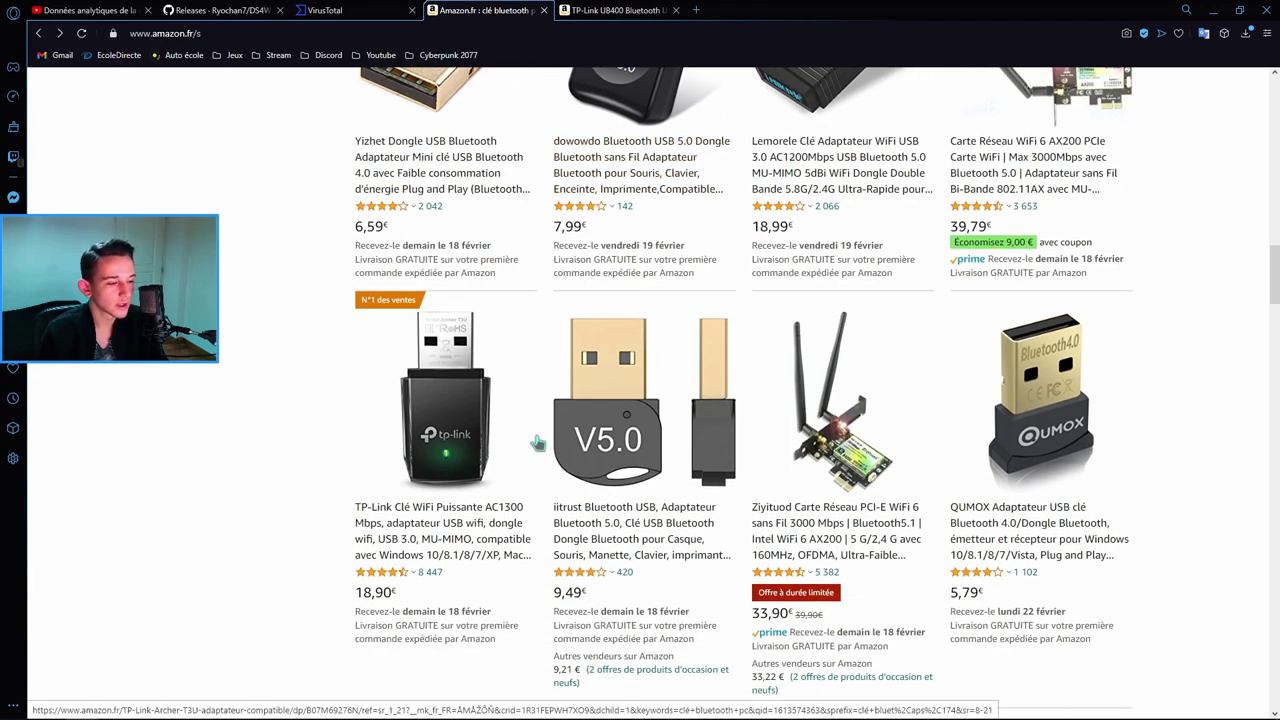
{"action": "scroll", "coordinate": [537, 440], "scroll_direction": "up", "scroll_amount": 3}
{"action": "scroll", "coordinate": [537, 440], "scroll_direction": "up", "scroll_amount": 10}
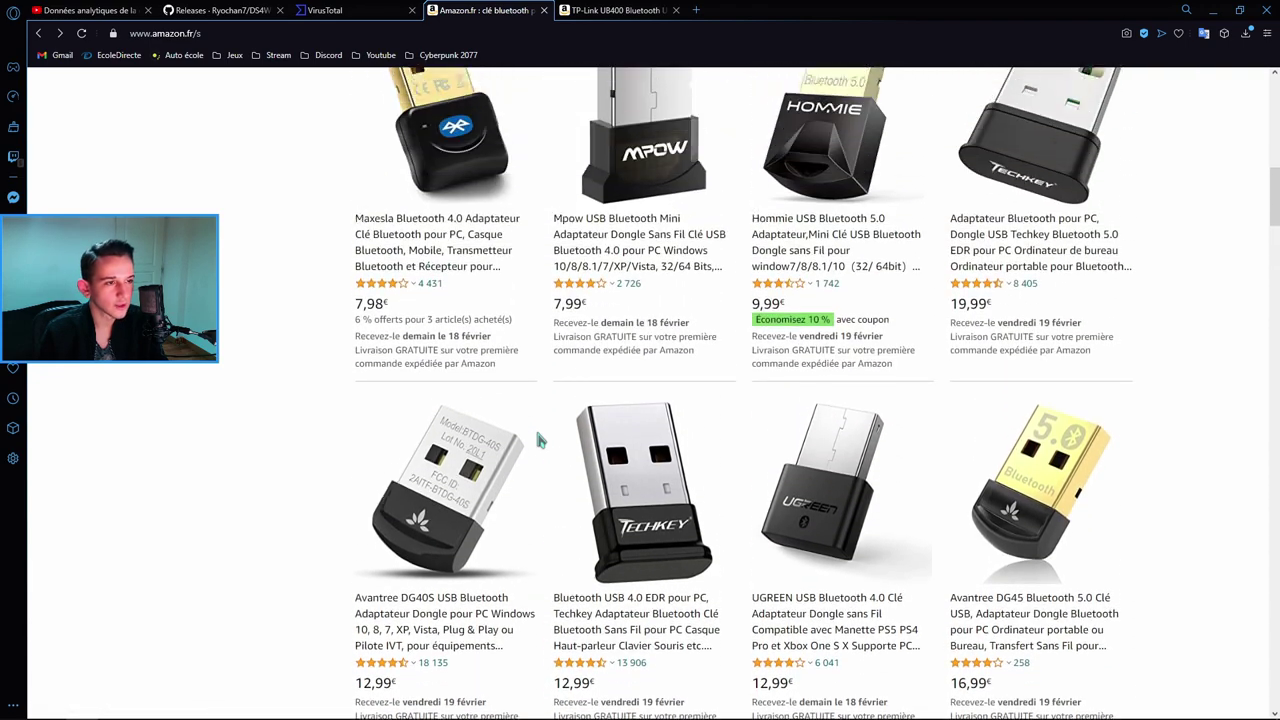
{"action": "scroll", "coordinate": [537, 440], "scroll_direction": "up", "scroll_amount": 5}
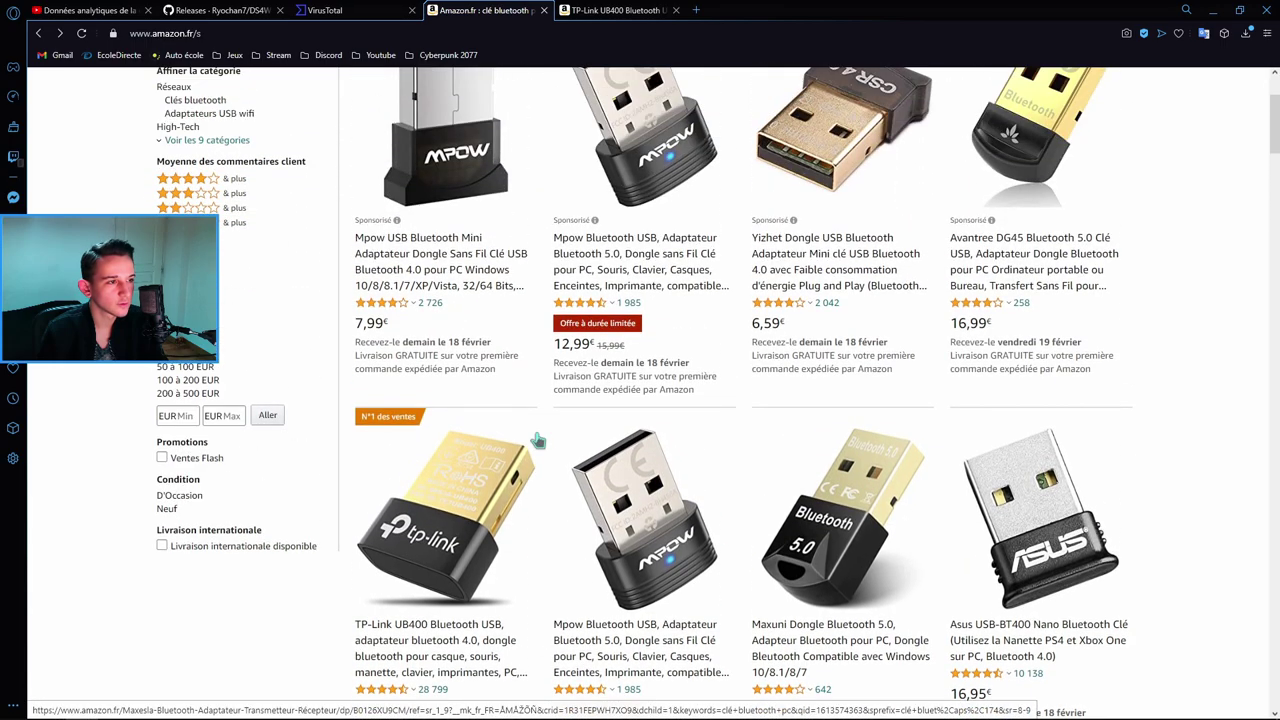